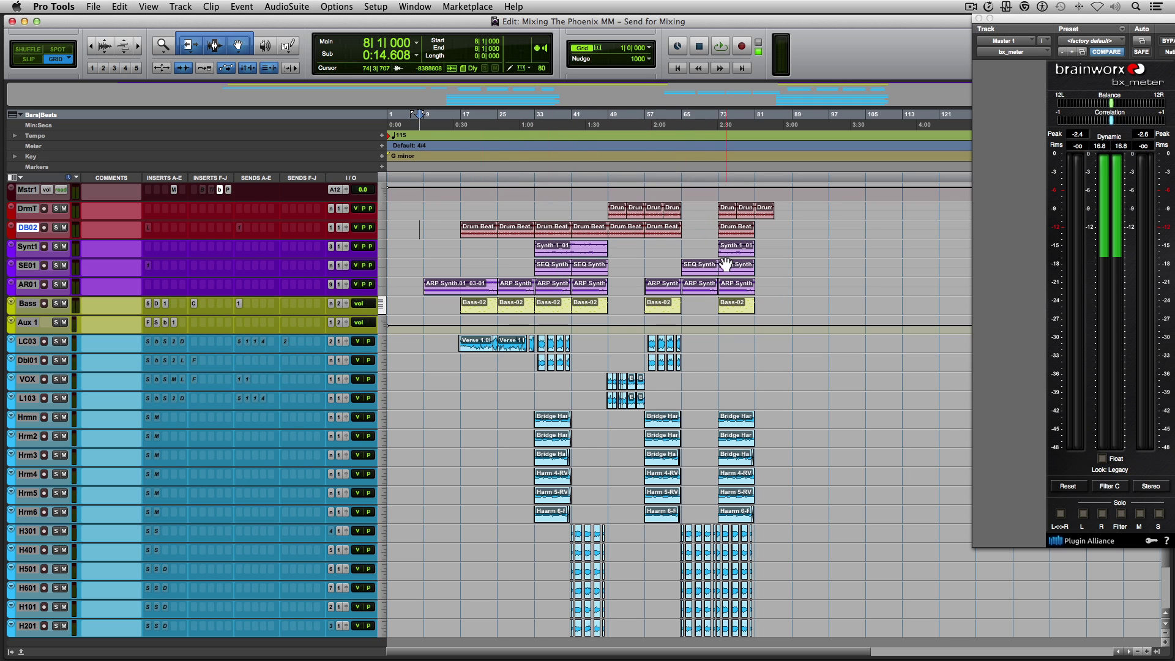
# Select bars 14–46 on LC03, zoom to fit, then zoom in near bar 33.
pyautogui.moveTo(451, 344); pyautogui.dragTo(593, 344)
pyautogui.hotkey('alt', 'f')
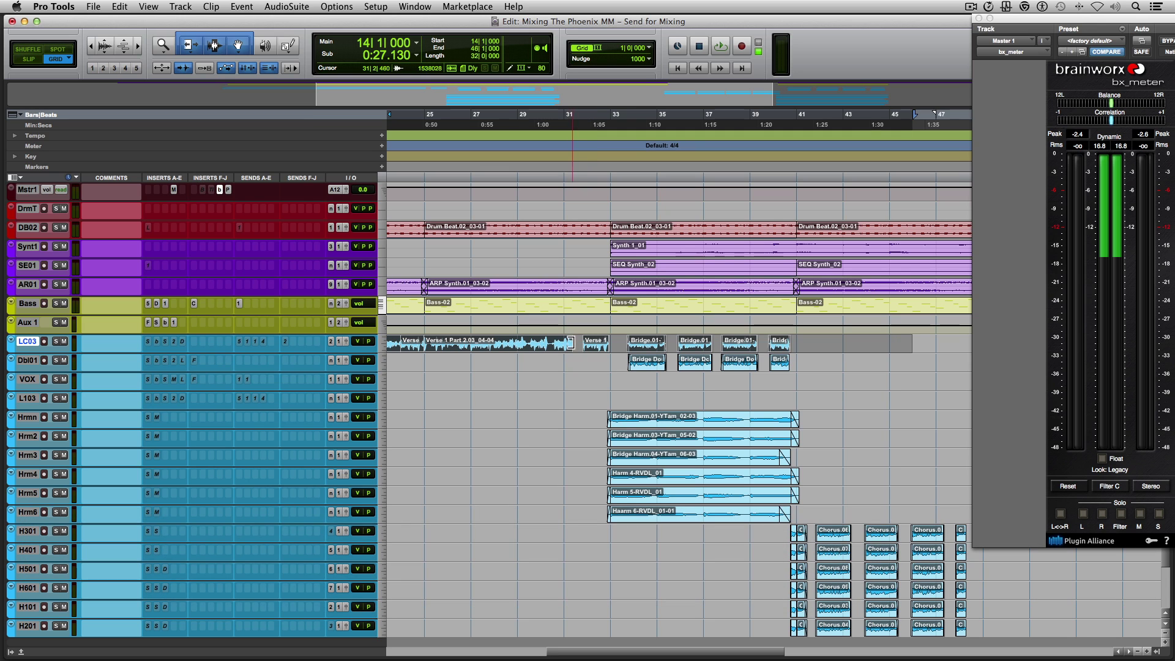
pyautogui.click(610, 342)
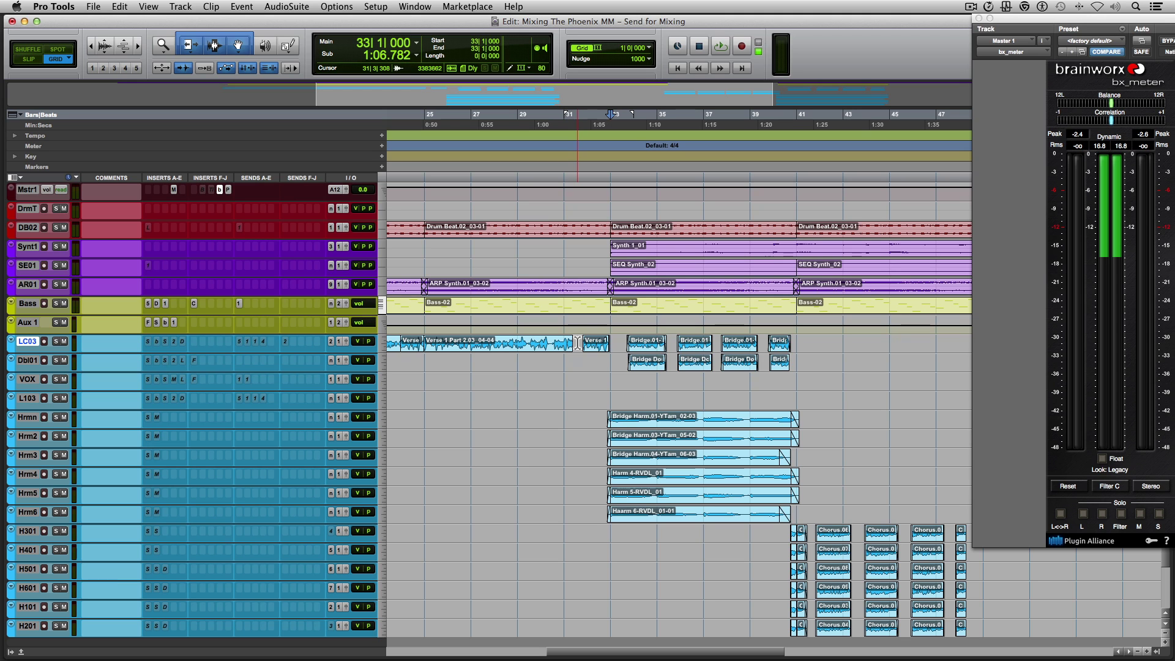
pyautogui.click(619, 341)
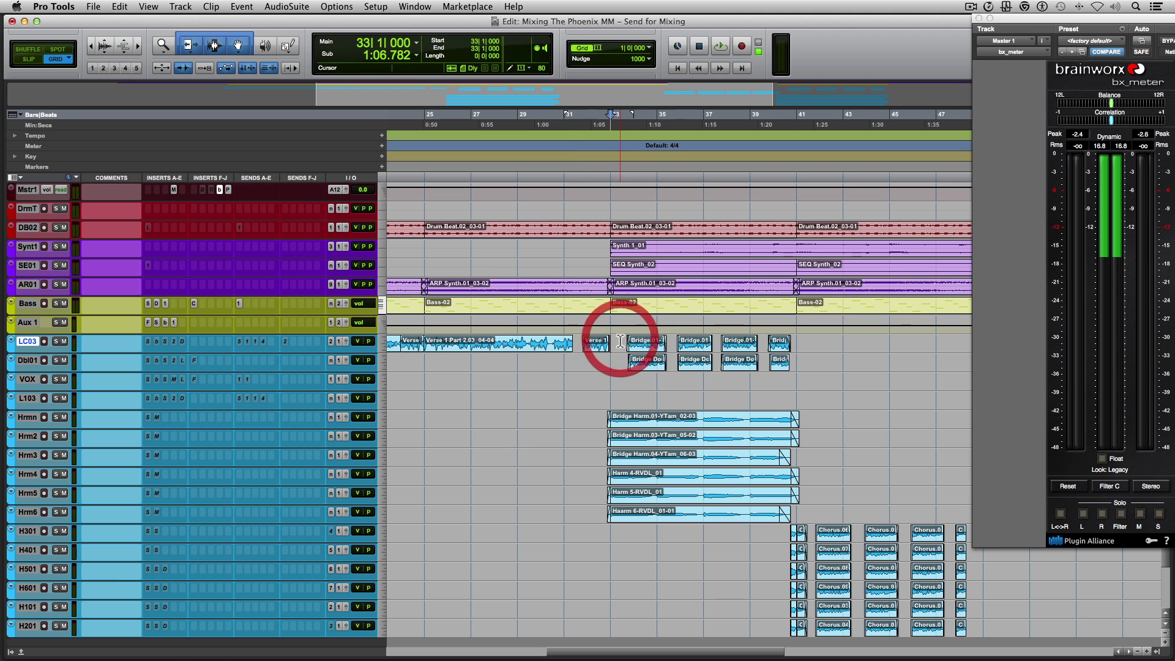
pyautogui.press('Tab')
pyautogui.press('t')
pyautogui.press('t')
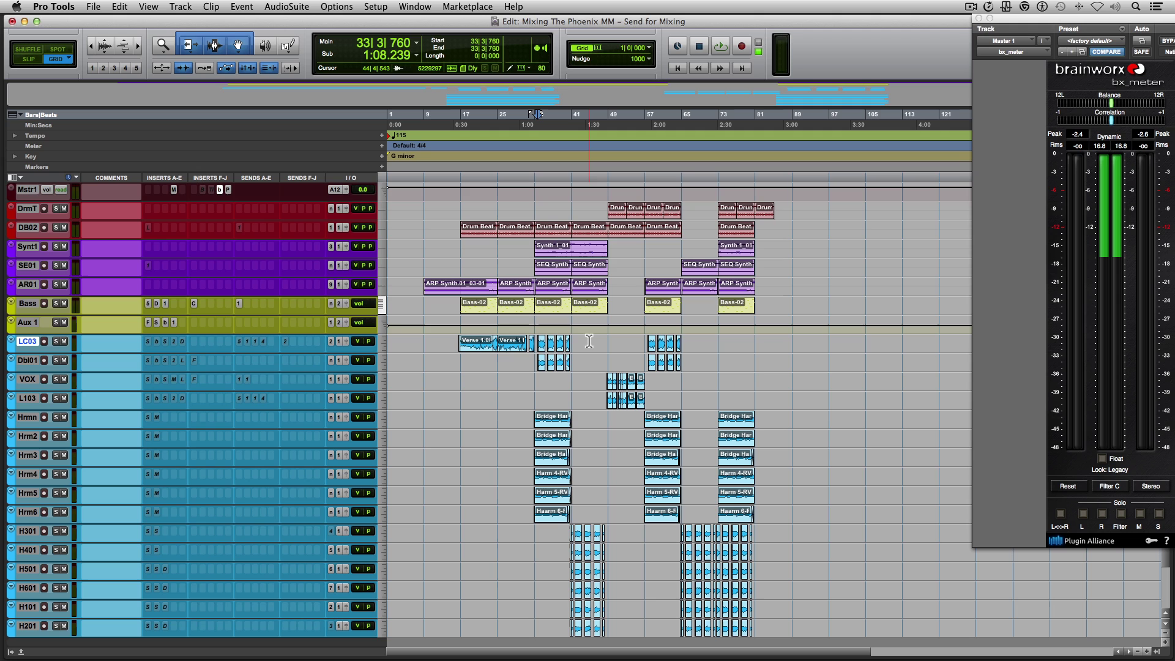
# Add a new Audio 1 track and move it below the Aux 1 track.
pyautogui.click(455, 305)
pyautogui.press('Tab')
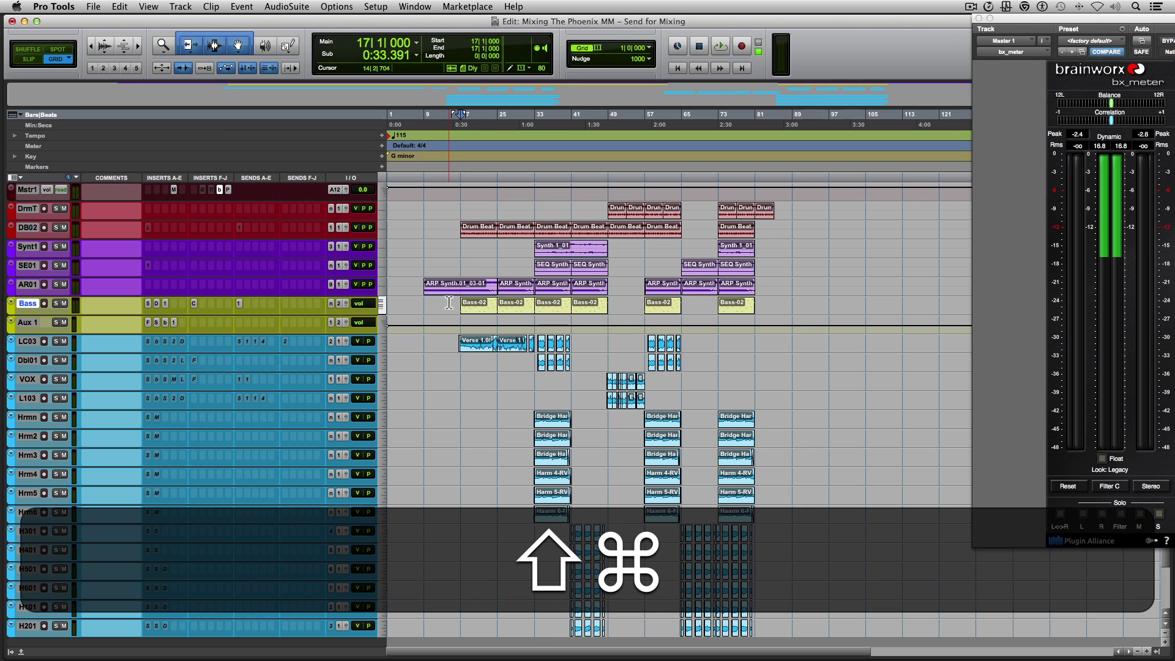
pyautogui.press('shift+super+n')
pyautogui.press('Return')
pyautogui.moveTo(47, 318); pyautogui.dragTo(38, 343)
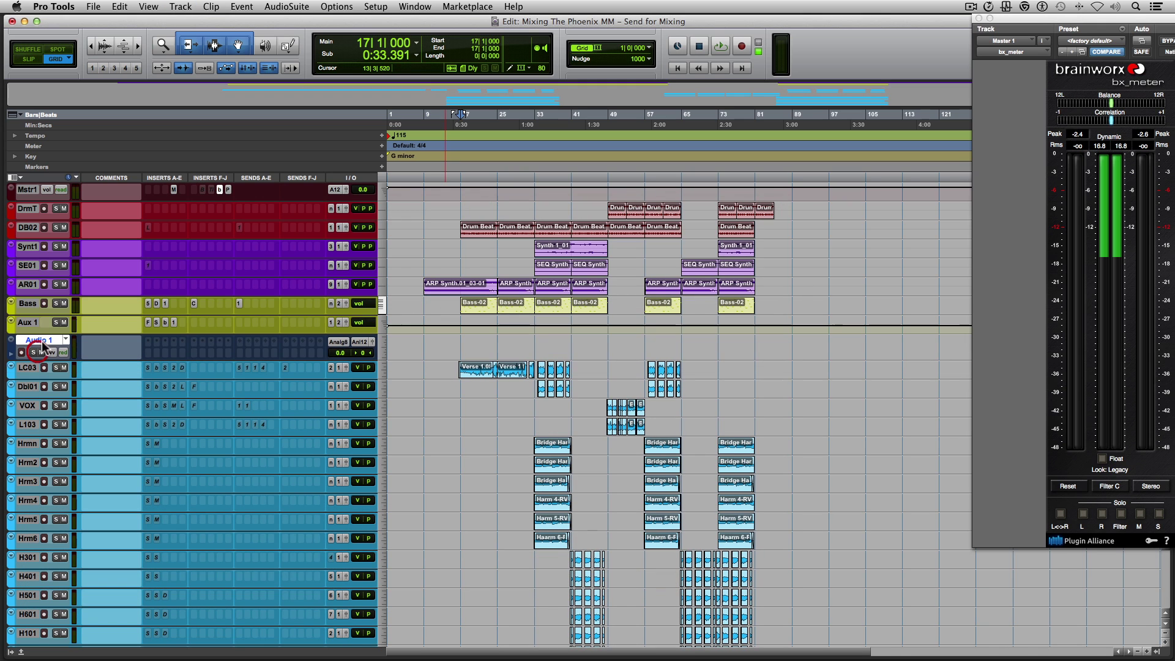
# Enlarge the Bass and Aux 1 tracks and confirm Aux 1 outputs to Bus 21.
pyautogui.click(28, 302)
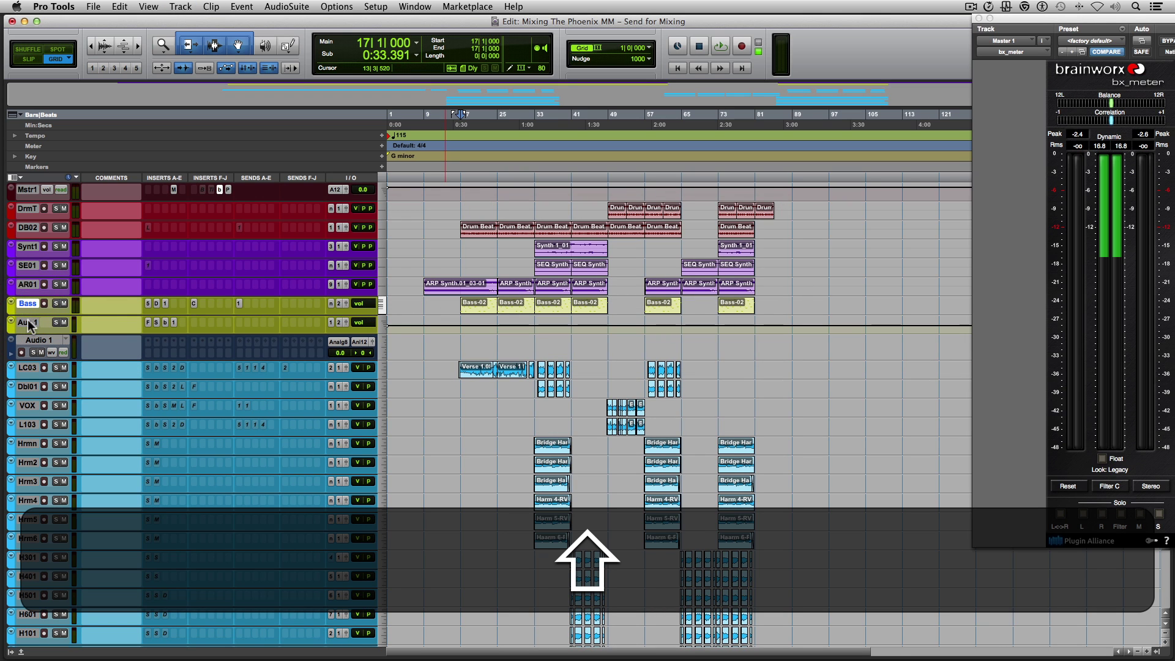
pyautogui.keyDown('shift'); pyautogui.click(30, 323); pyautogui.keyUp('shift')
pyautogui.keyDown('alt'); pyautogui.keyDown('shift'); pyautogui.click(382, 304); pyautogui.keyUp('shift'); pyautogui.keyUp('alt')
pyautogui.click(399, 350)
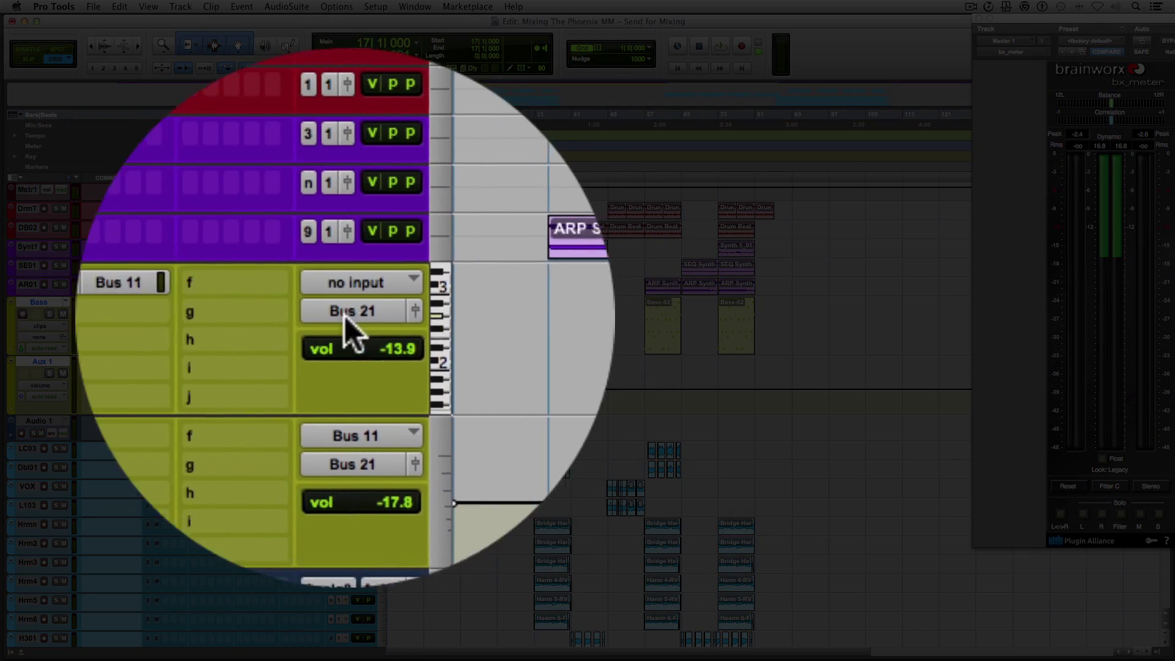
pyautogui.click(346, 314)
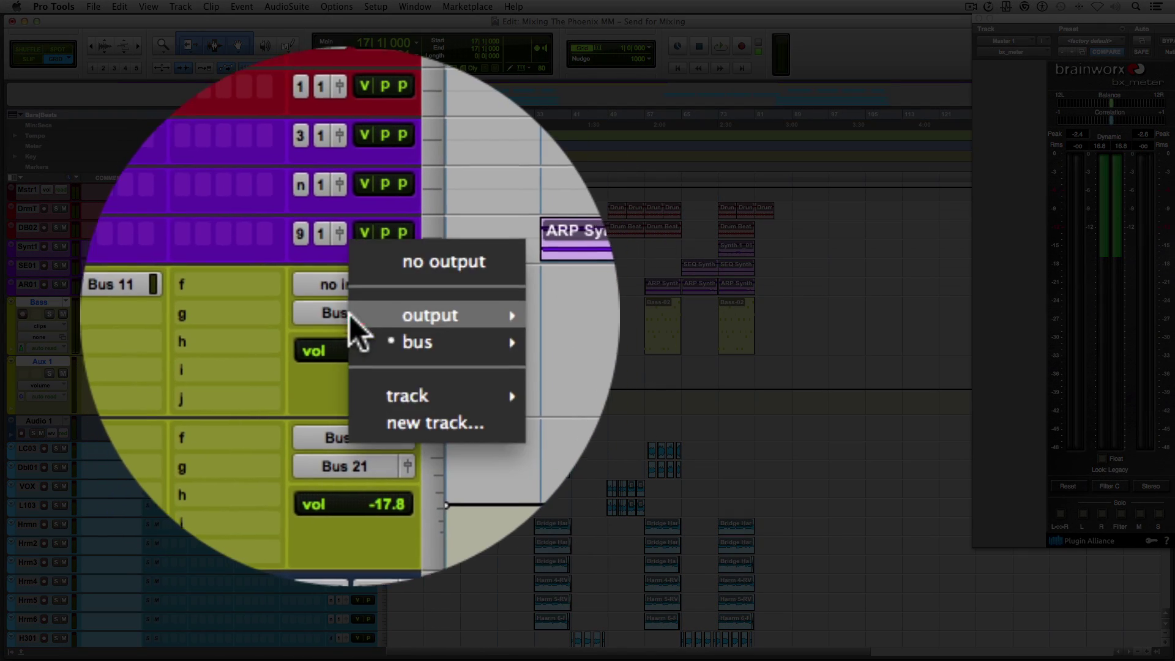
pyautogui.moveTo(390, 327)
pyautogui.click(473, 334)
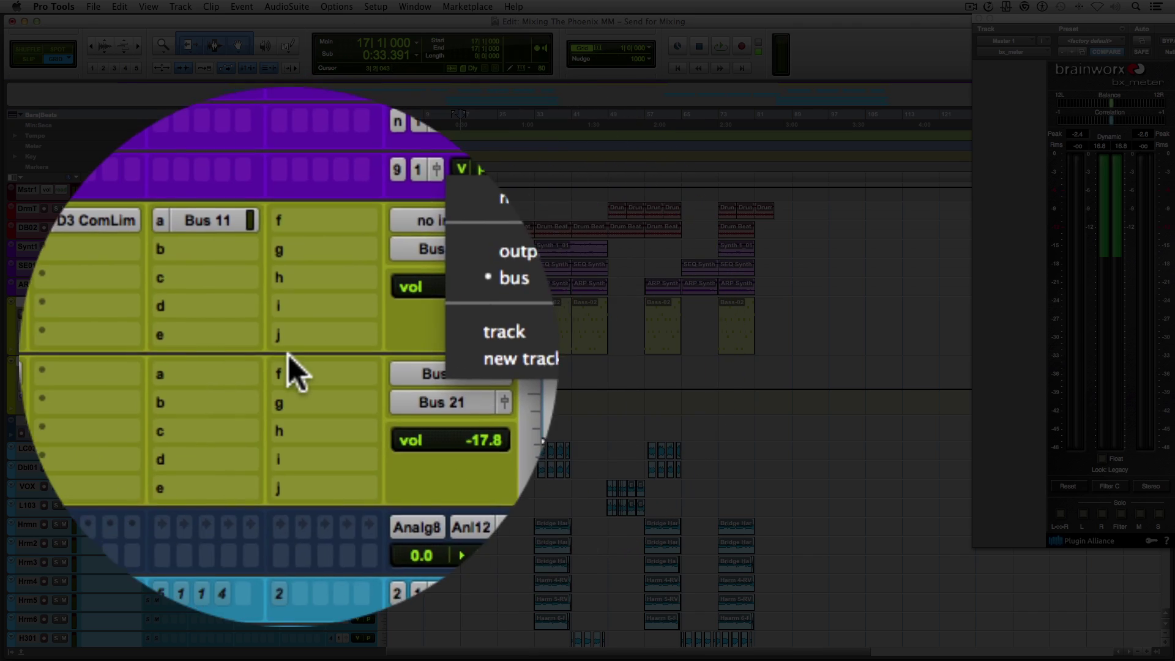
# Feed Audio 1 from Bus 21, solo Bass, arm Audio 1 and record from bar 16.
pyautogui.click(338, 390)
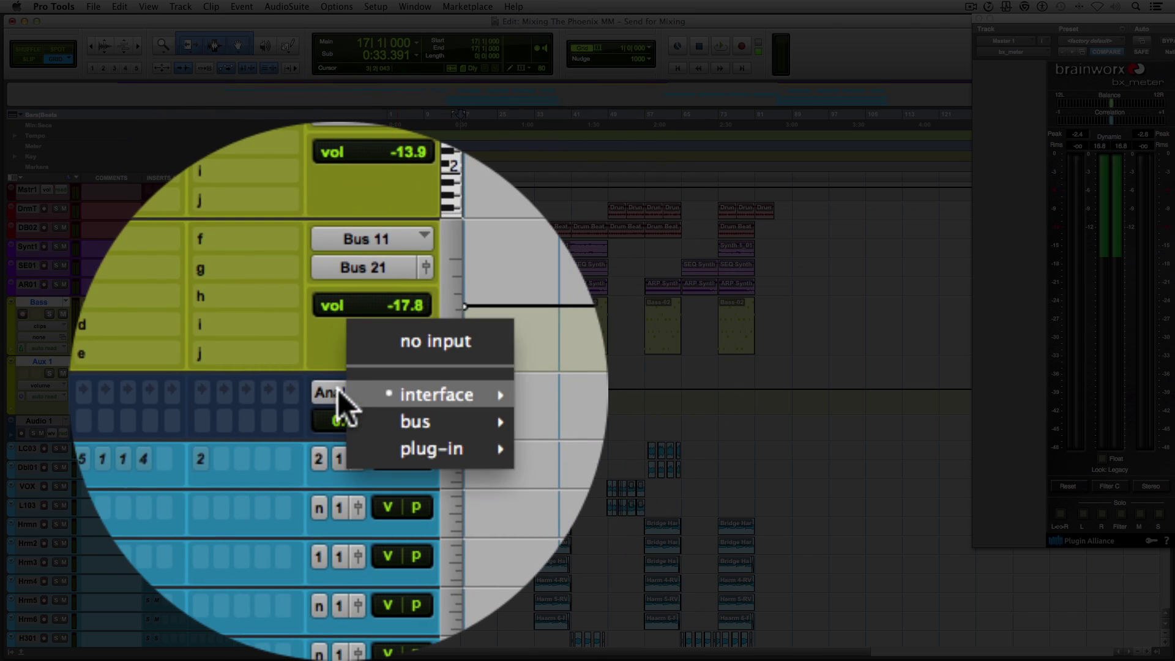
pyautogui.moveTo(361, 399)
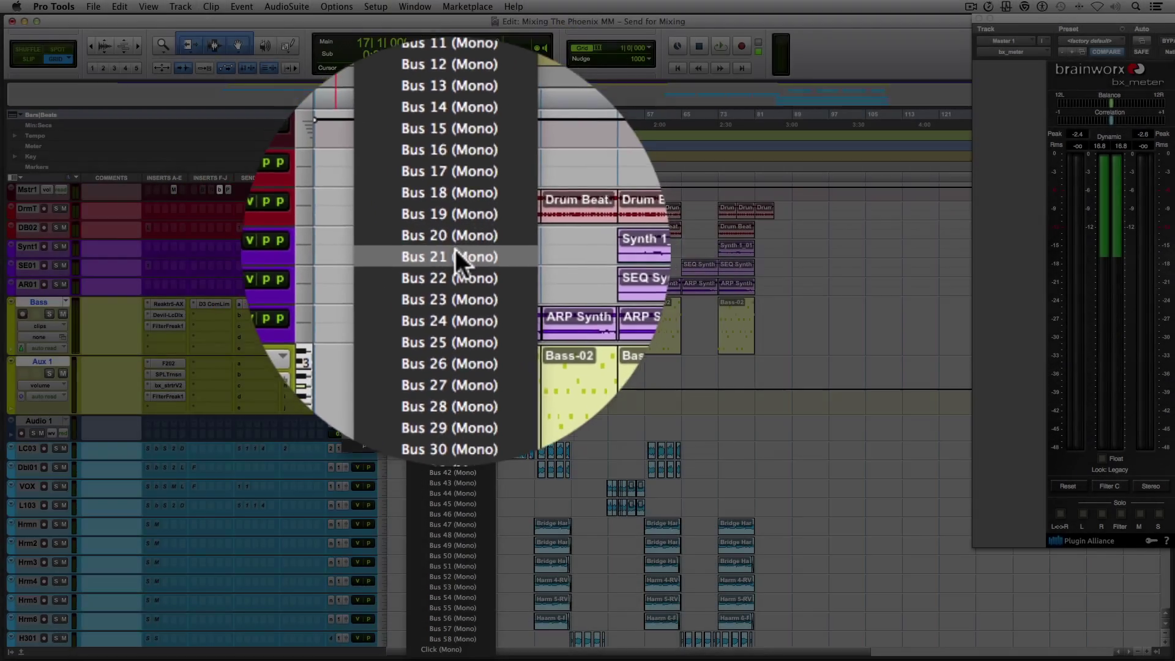
pyautogui.click(459, 257)
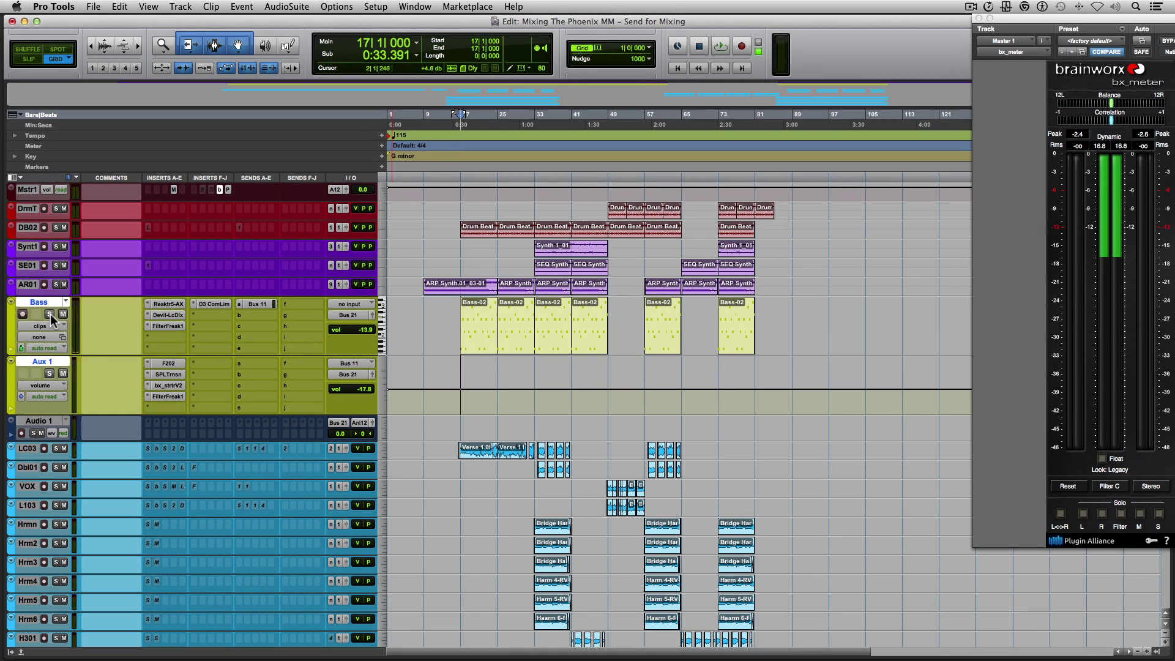
pyautogui.click(49, 313)
pyautogui.click(34, 433)
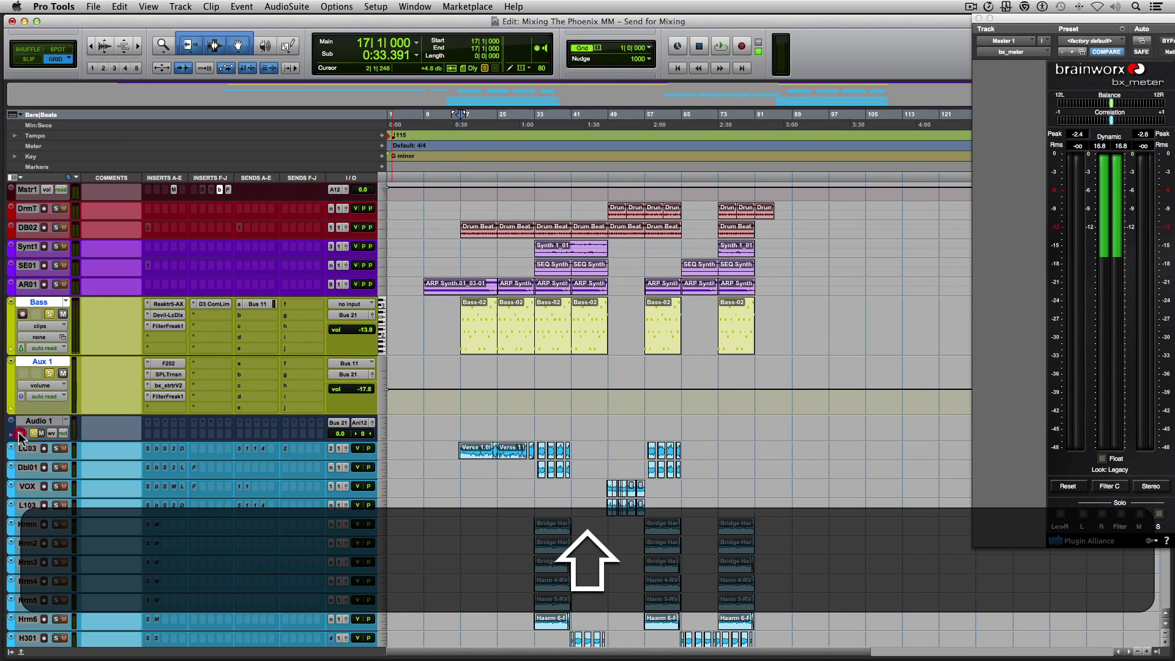
pyautogui.click(21, 433)
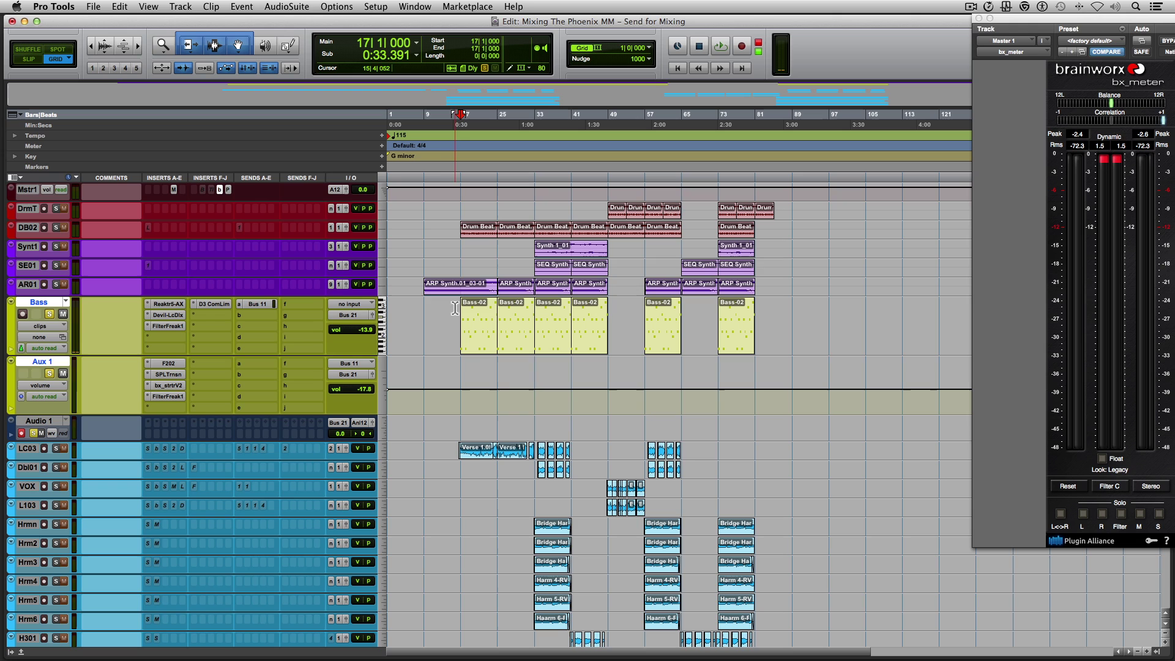
pyautogui.click(455, 308)
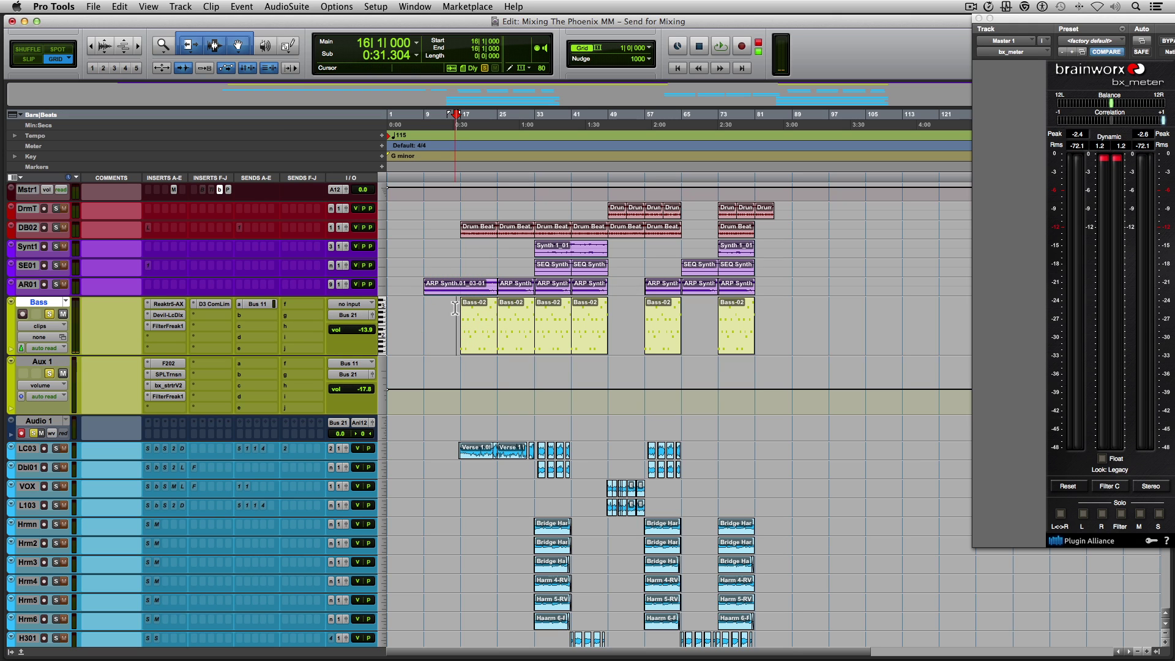
pyautogui.press('super+space')
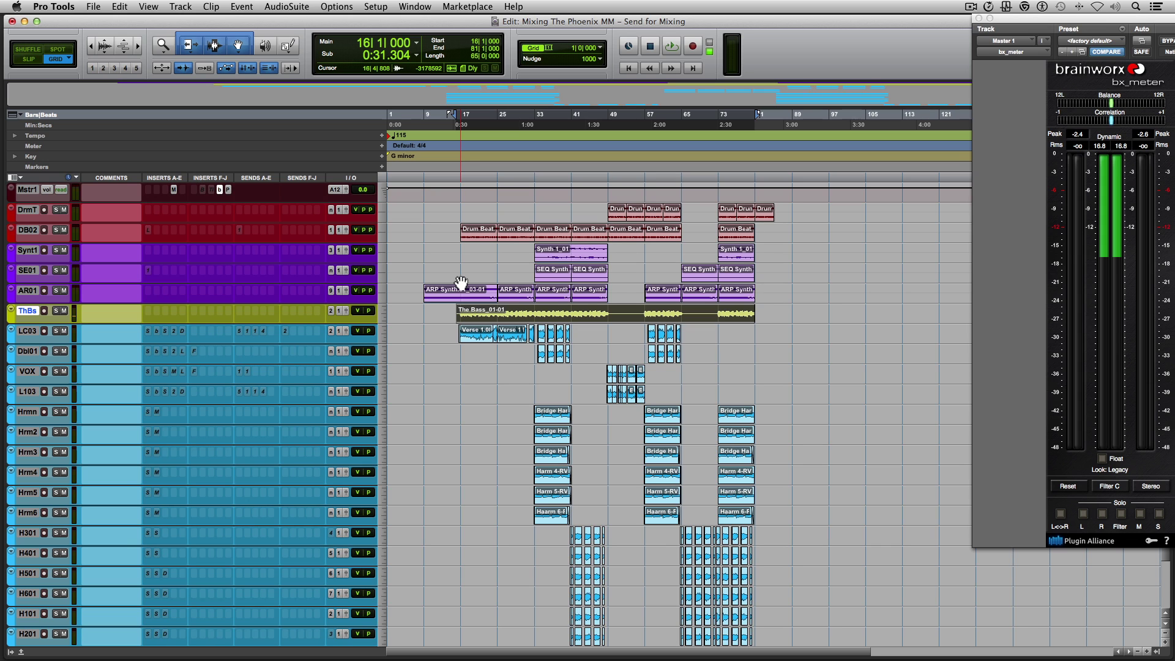
pyautogui.click(12, 651)
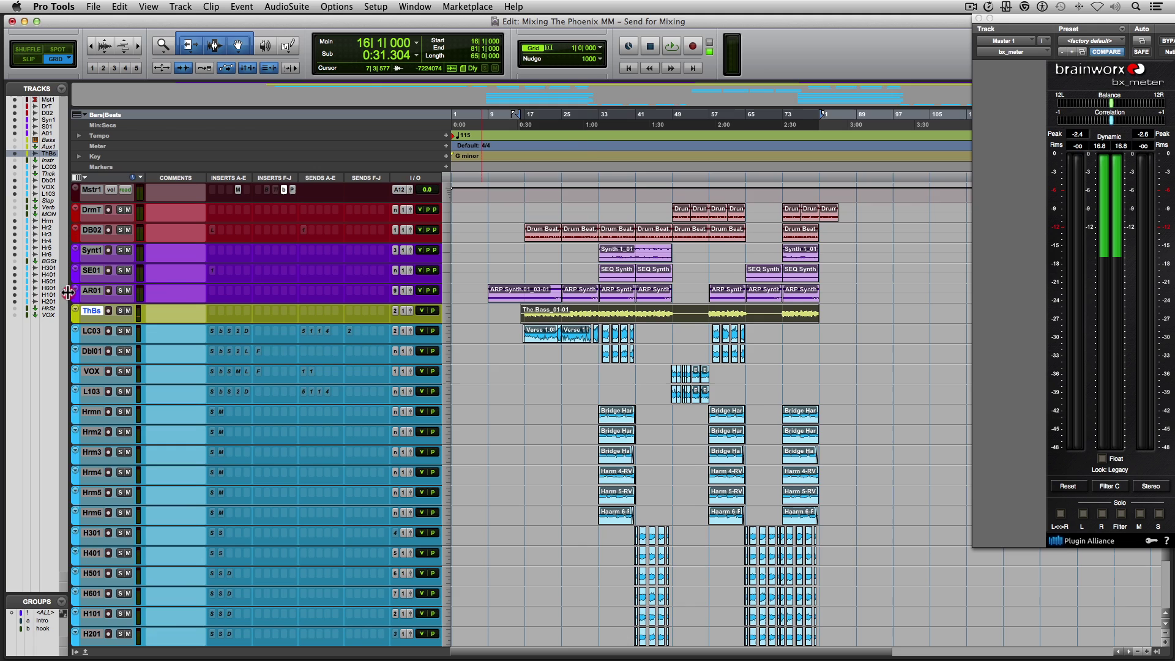
pyautogui.moveTo(68, 293); pyautogui.dragTo(187, 282)
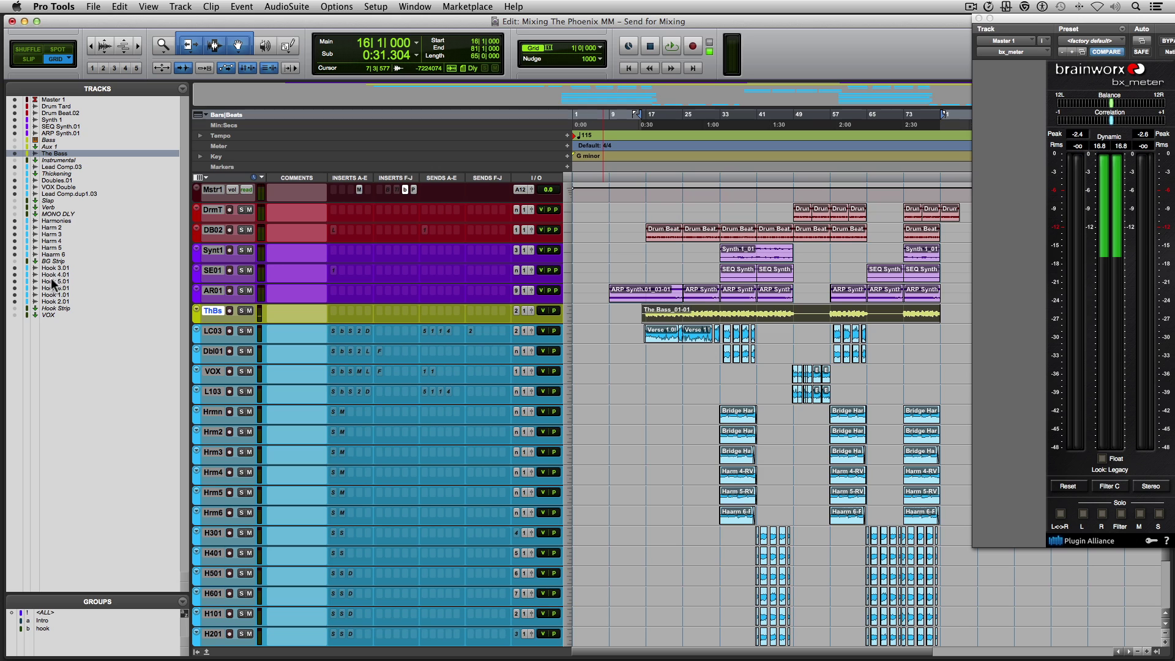
pyautogui.click(196, 652)
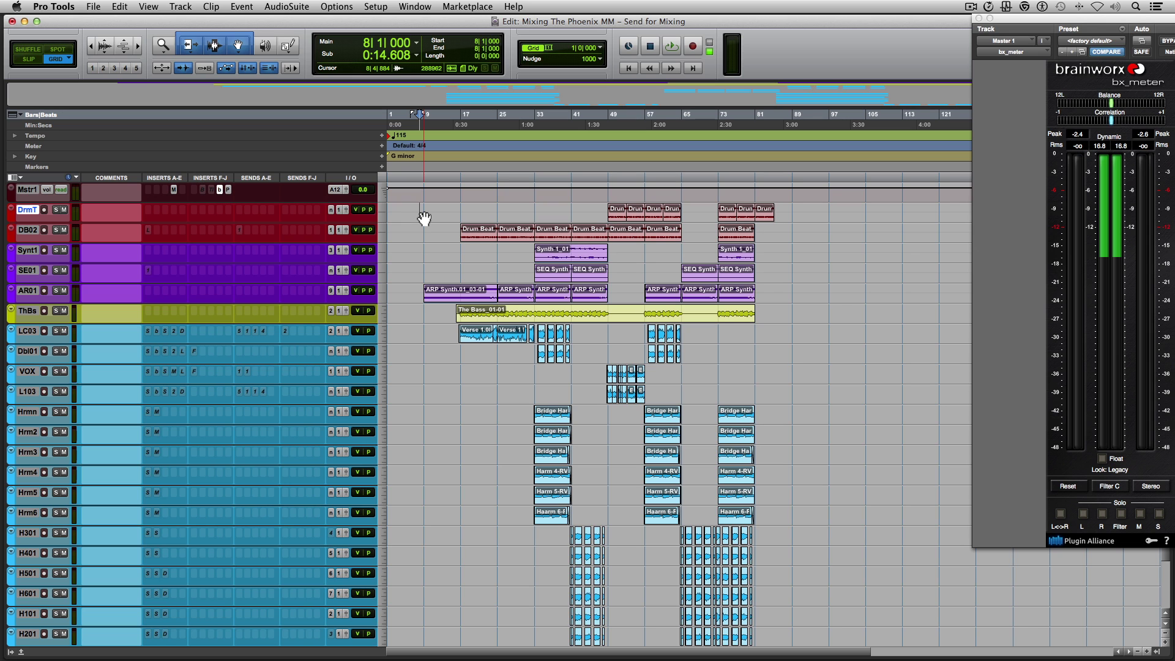
# Place the insertion point at bar 8 on the AR01 track.
pyautogui.click(416, 289)
pyautogui.press('Tab')
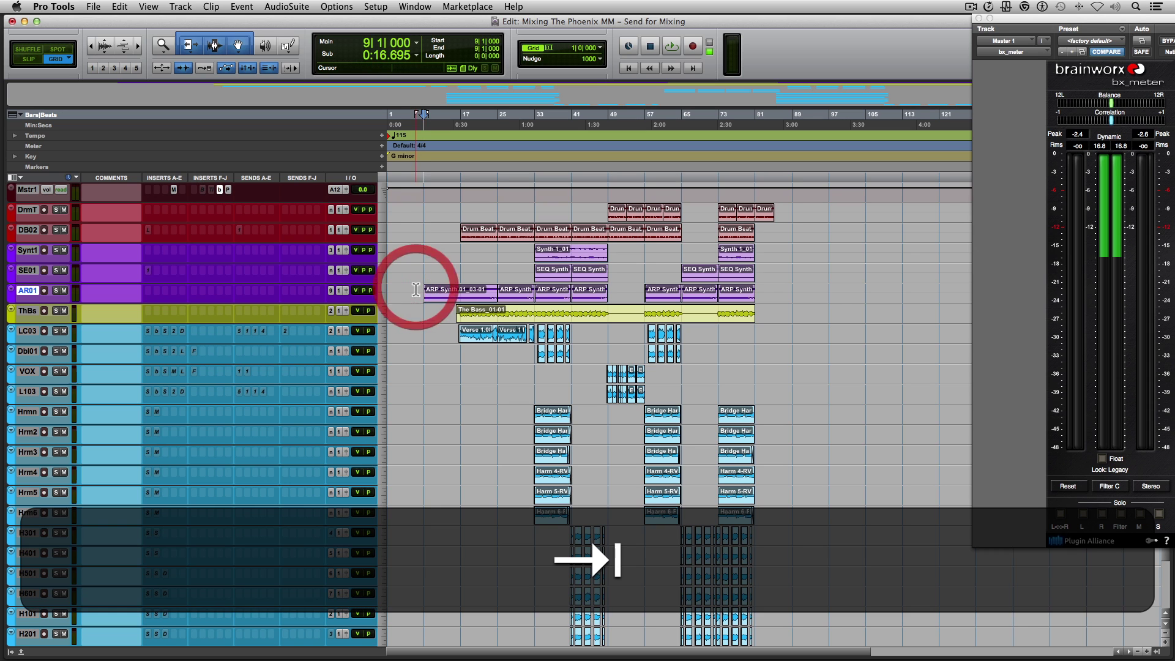
pyautogui.press('t')
pyautogui.press('t')
pyautogui.press('t')
pyautogui.press('t')
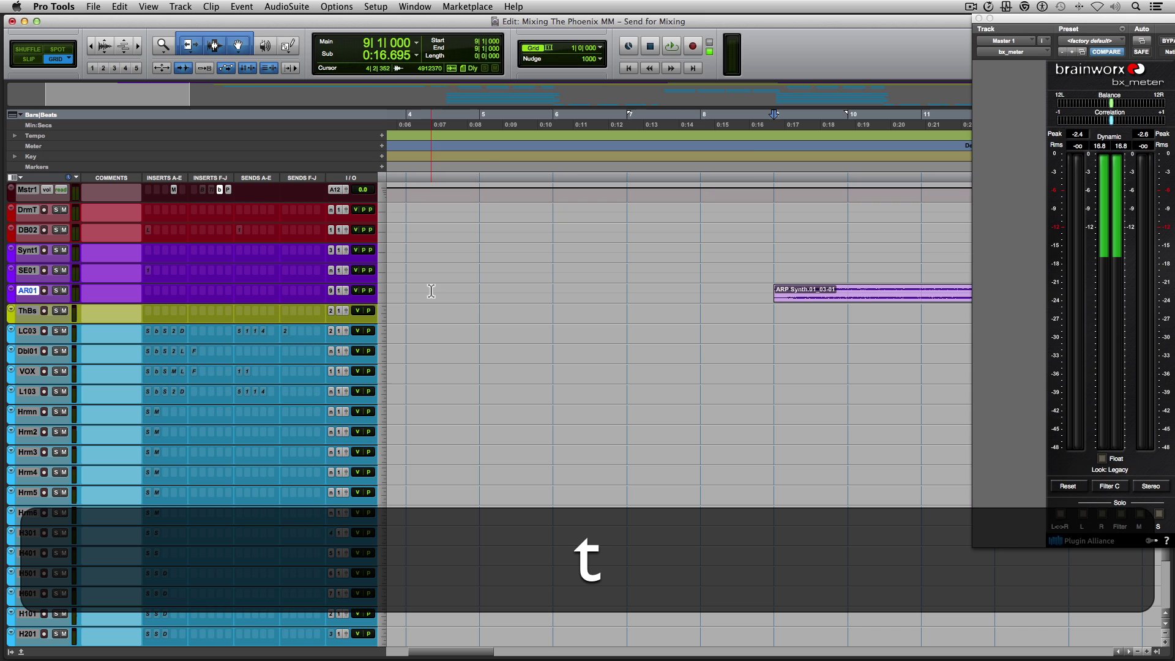
pyautogui.click(702, 289)
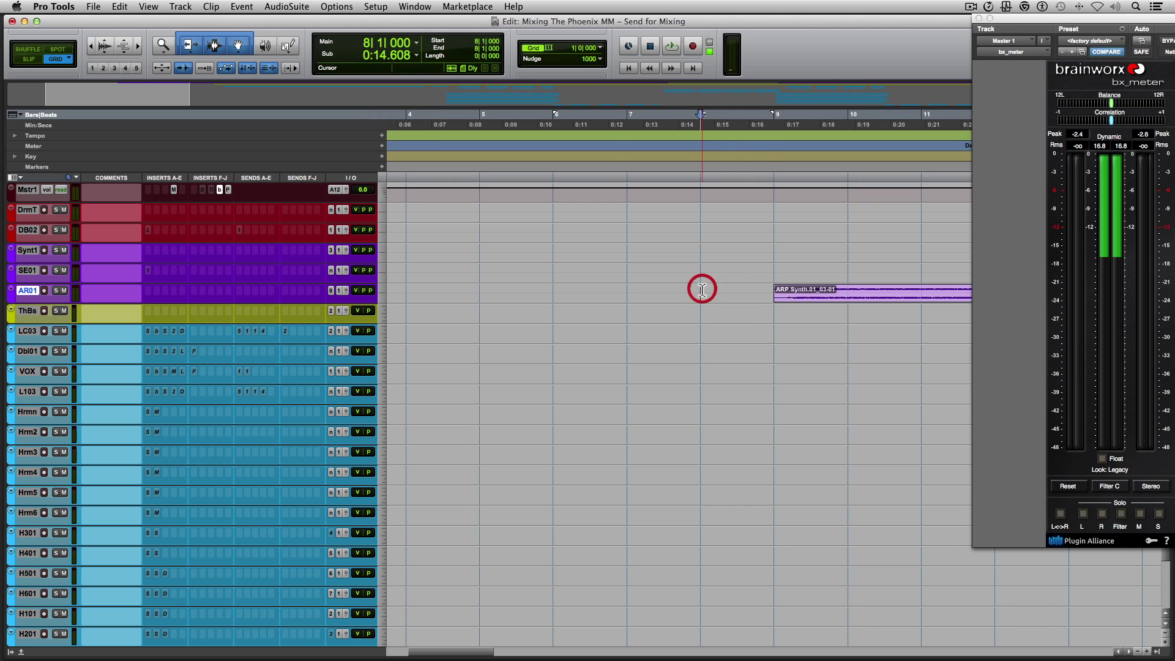
# Zoom out to the whole session and extend the selection across all stem tracks to bar 86.
pyautogui.click(699, 206)
pyautogui.press('alt')
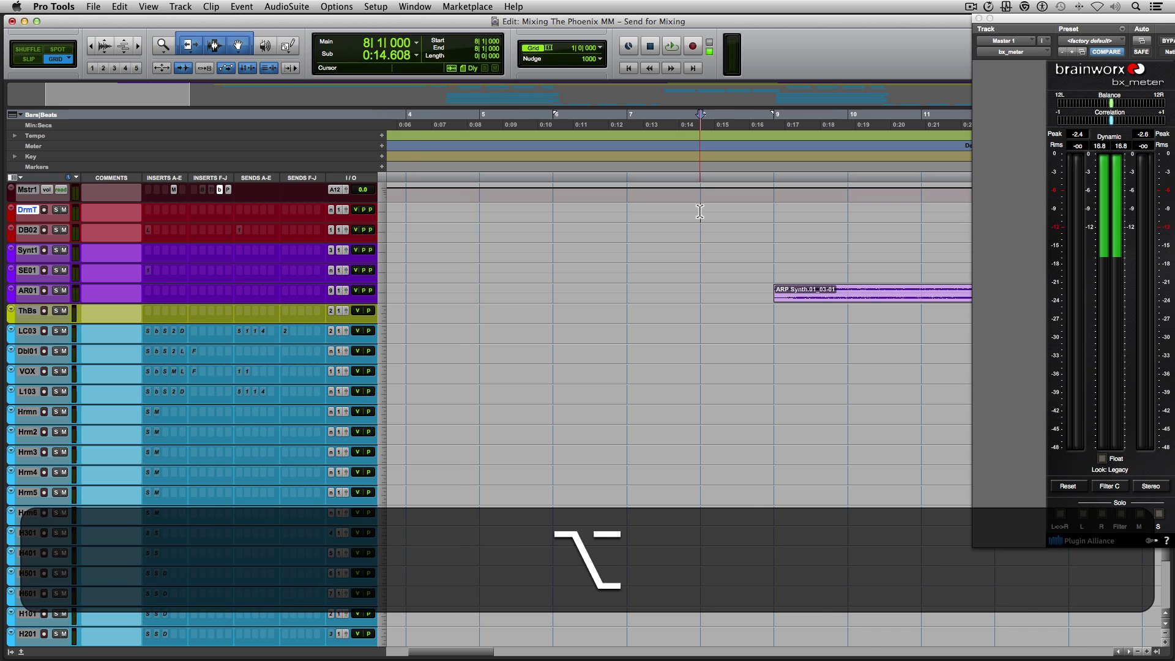
pyautogui.hotkey('alt', 'a')
pyautogui.press('r')
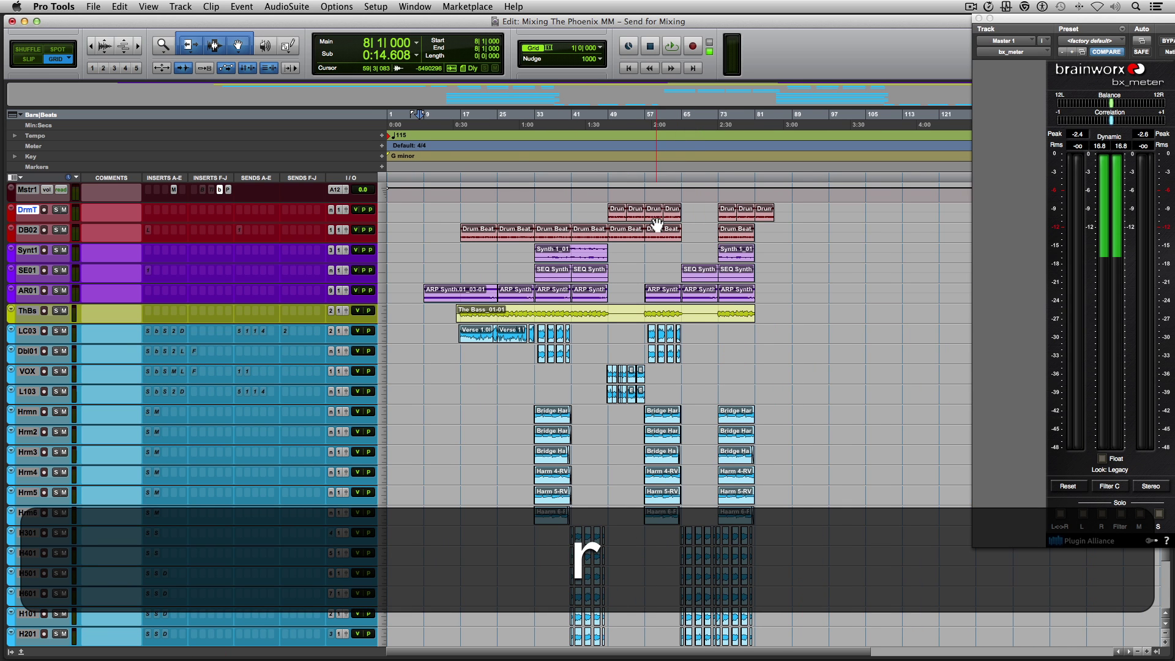
pyautogui.press('shift')
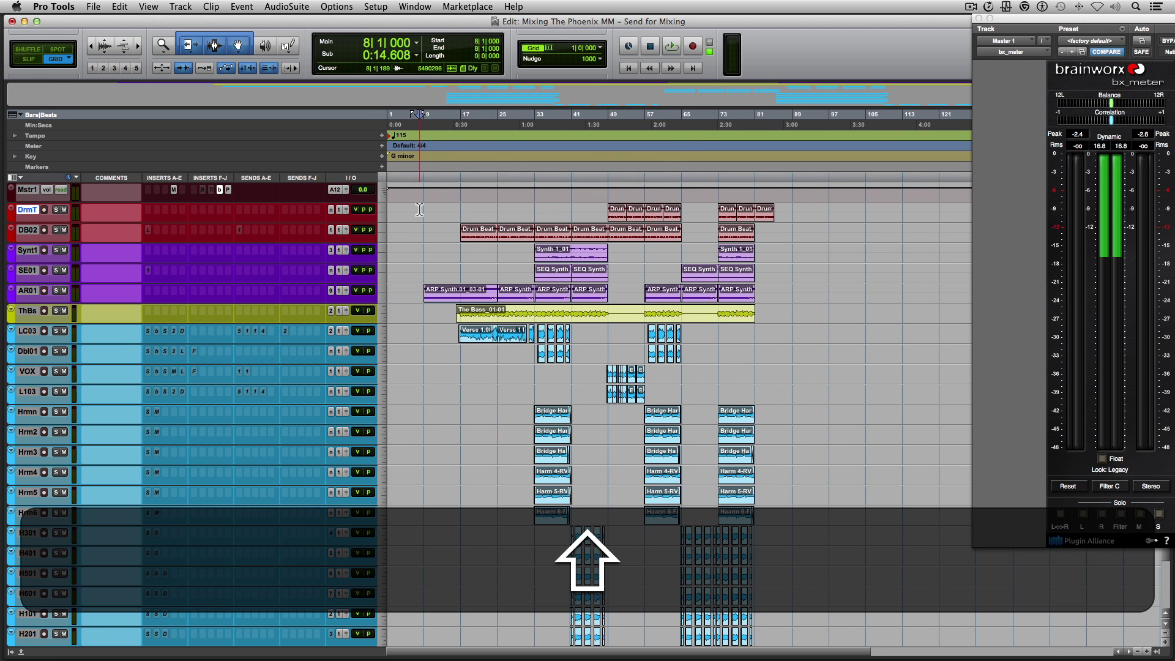
pyautogui.moveTo(420, 208); pyautogui.dragTo(777, 642)
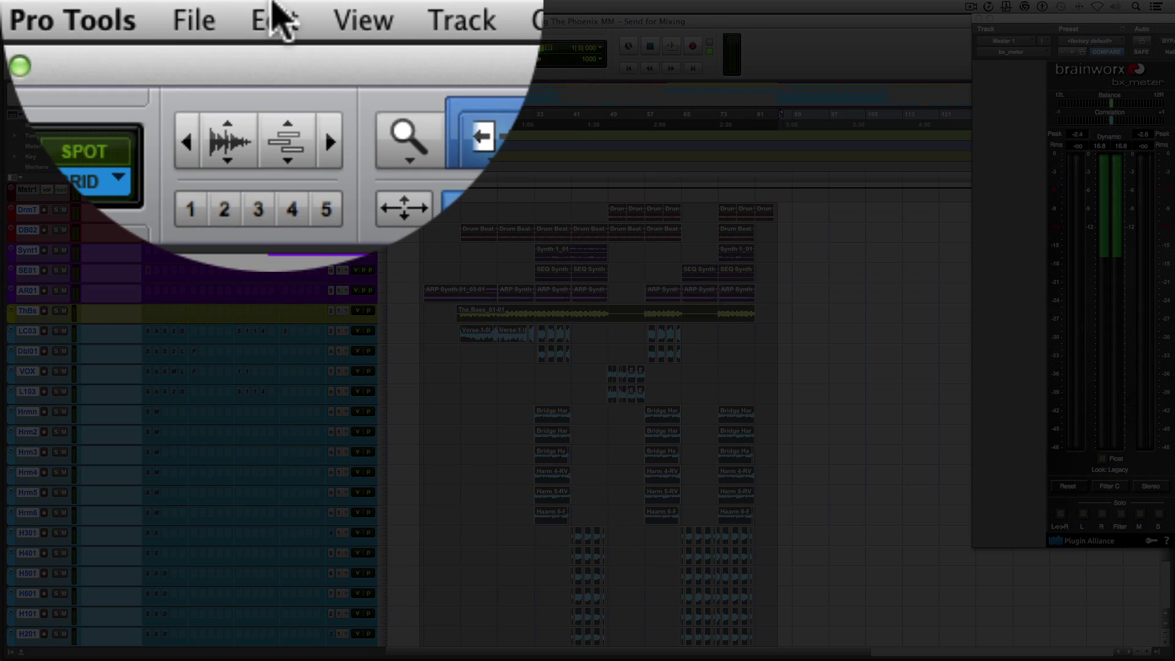
# Consolidate all track clips with Edit > Consolidate Clip, found via Help search, then switch to Finder.
pyautogui.click(188, 13)
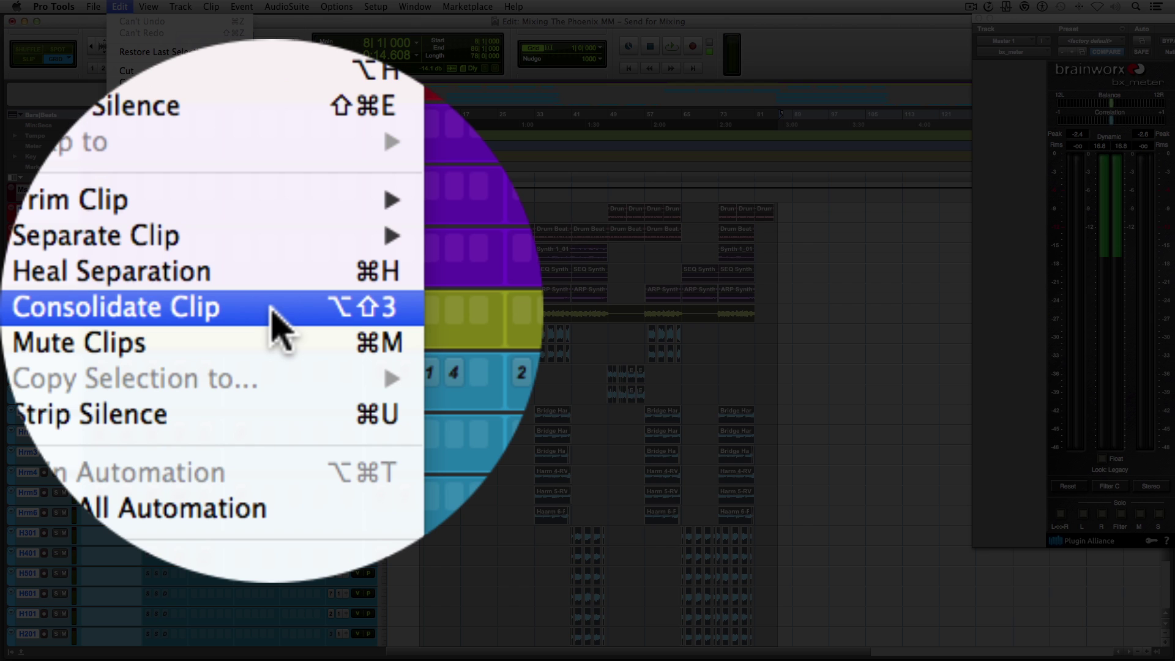
pyautogui.moveTo(514, 7)
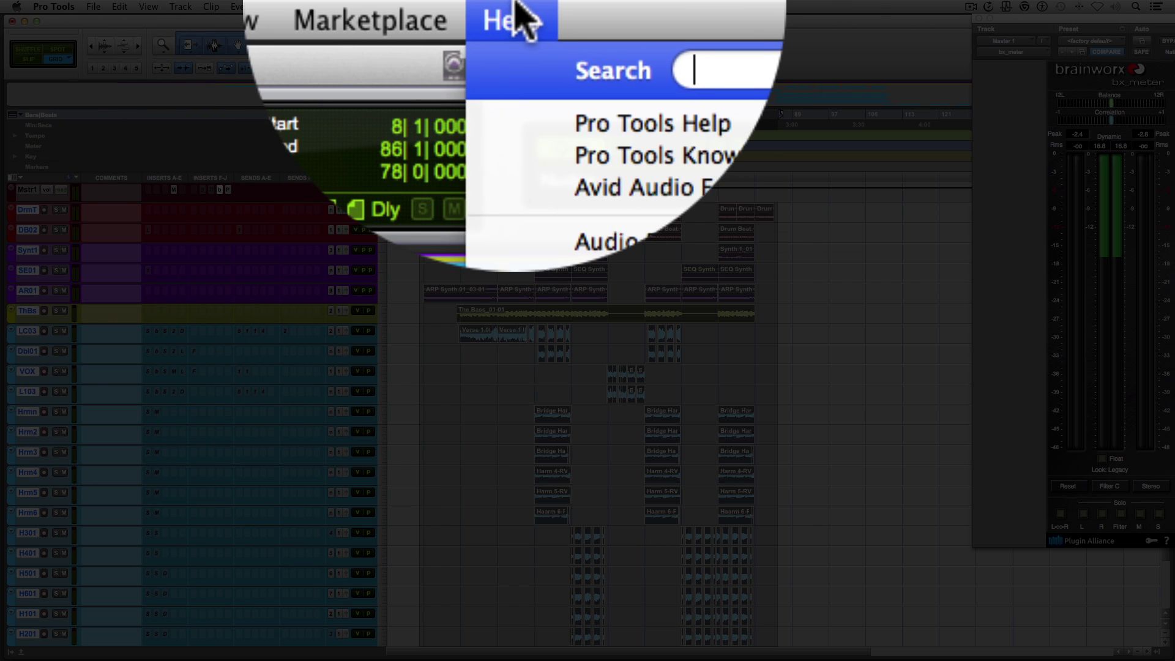
pyautogui.write('conso')
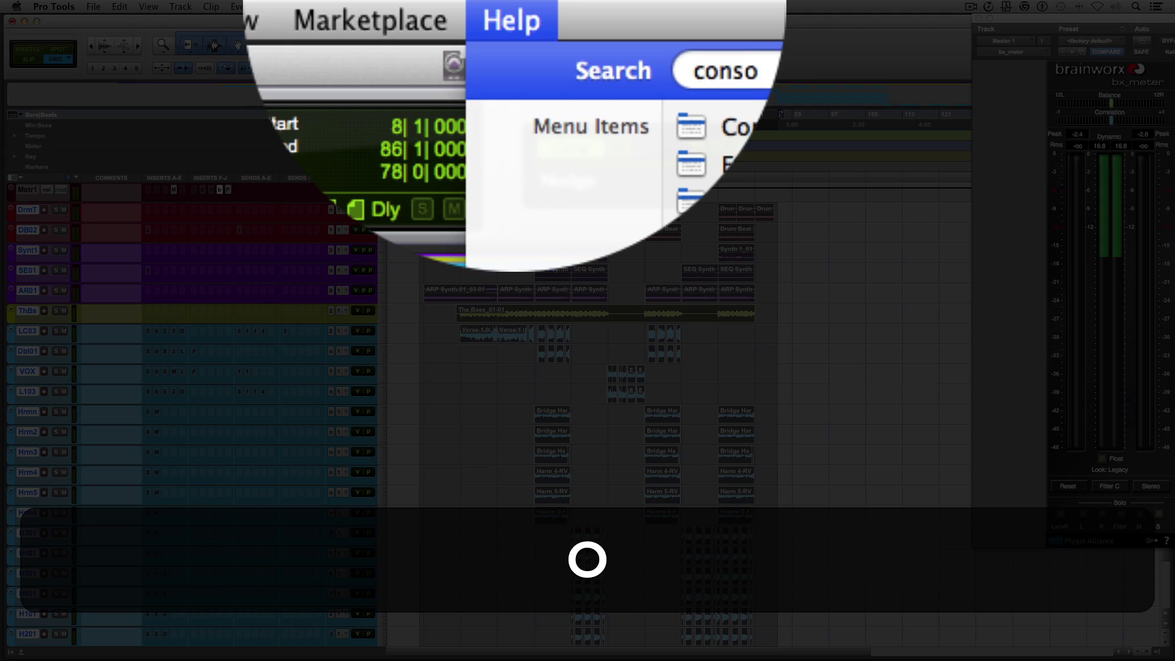
pyautogui.moveTo(615, 131)
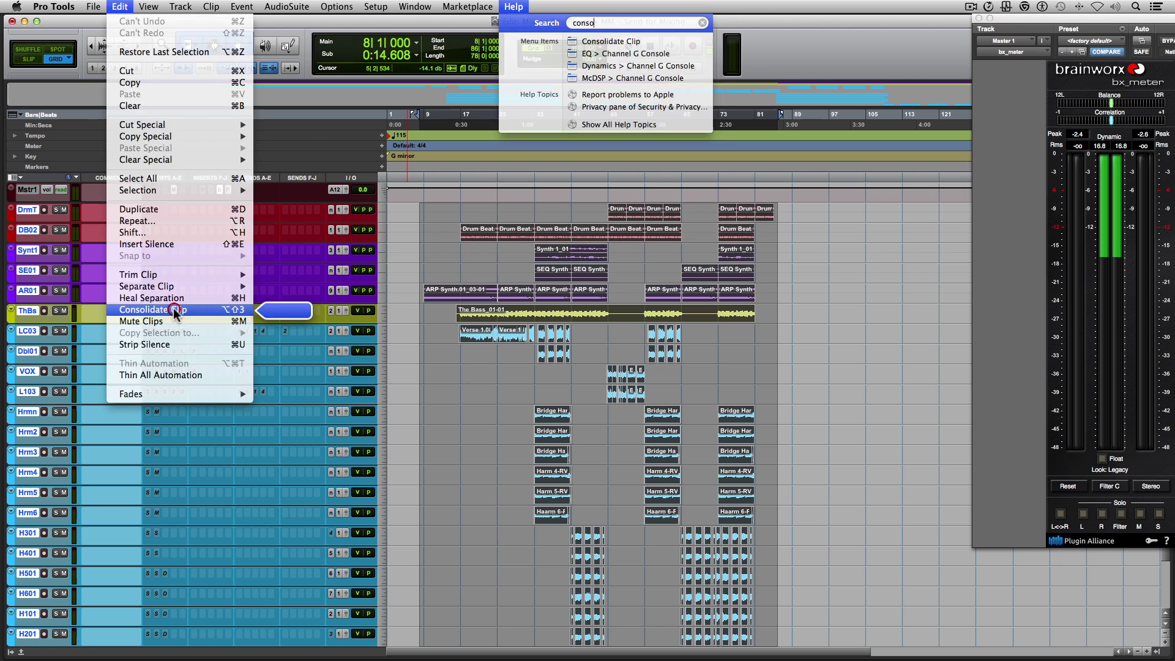
pyautogui.click(174, 308)
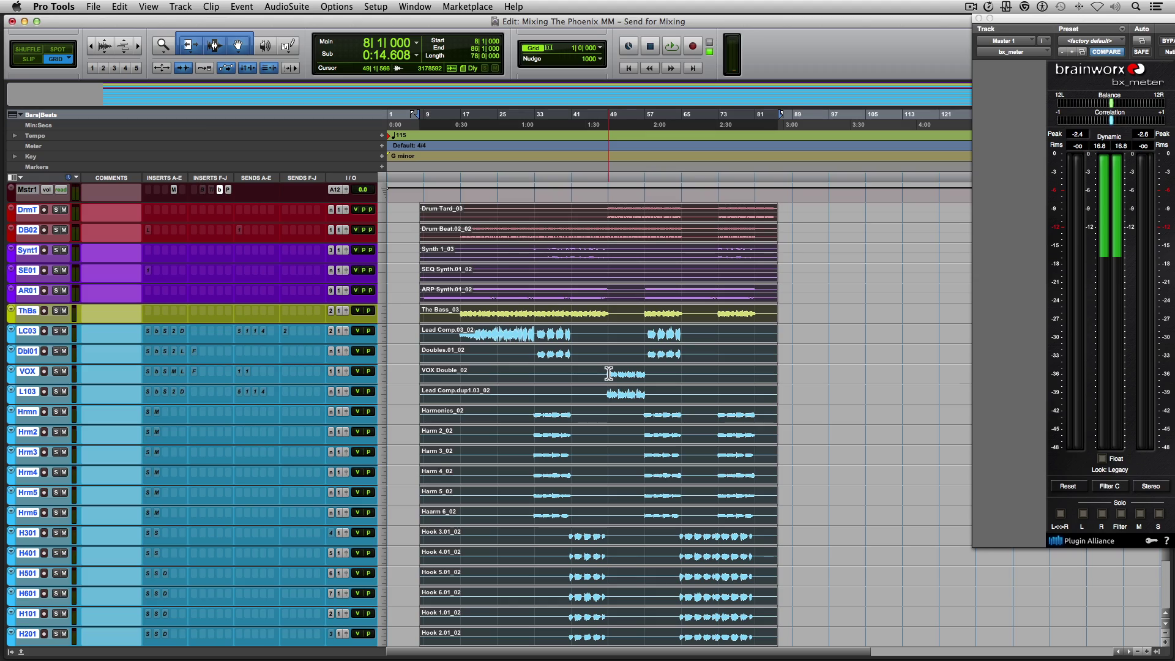
pyautogui.press('super+Tab')
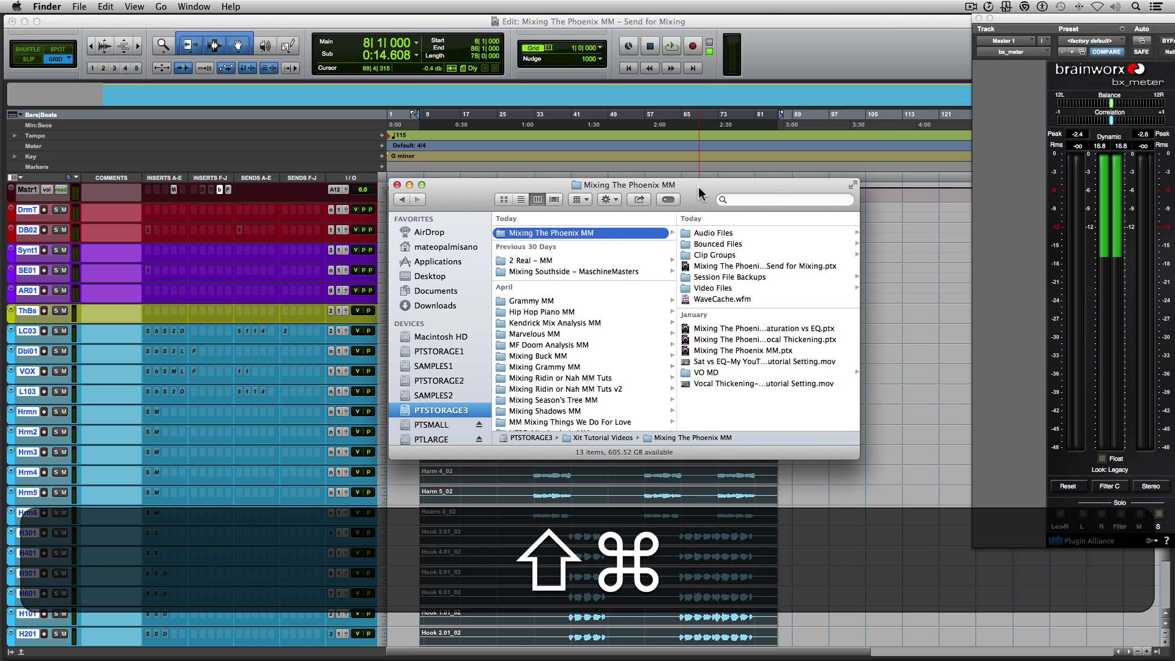
# Create a new folder named 'Phoenix Stems For Mixing' in the Mixing The Phoenix MM folder.
pyautogui.press('shift+super+n')
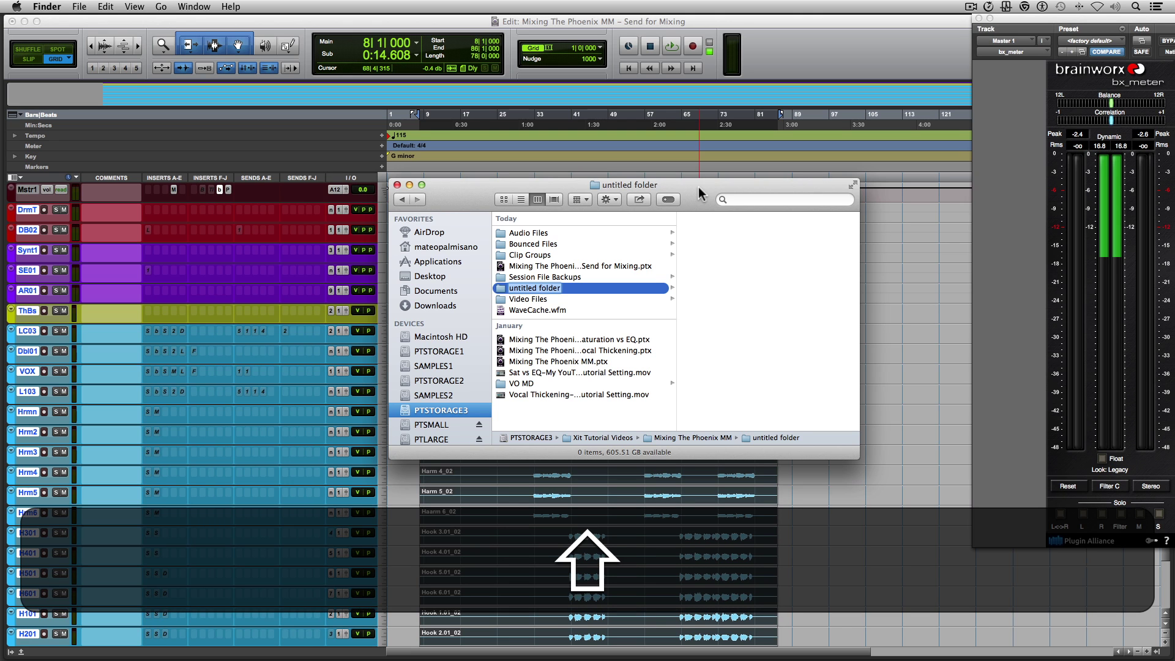
pyautogui.write('Stems ')
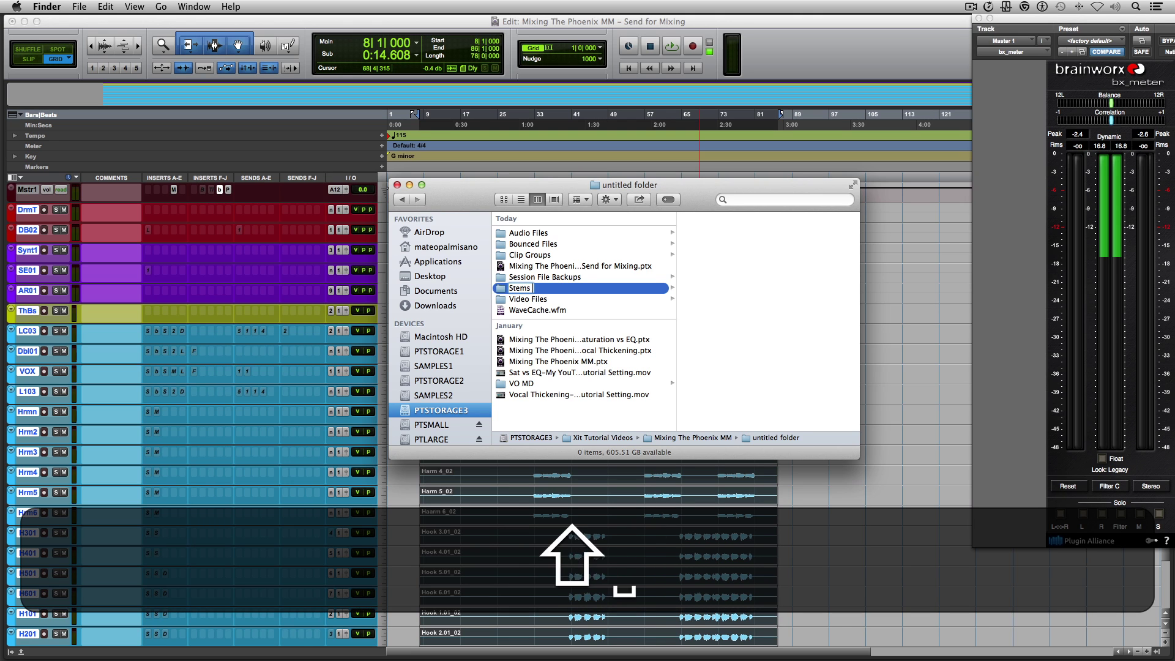
pyautogui.write('For Mixing')
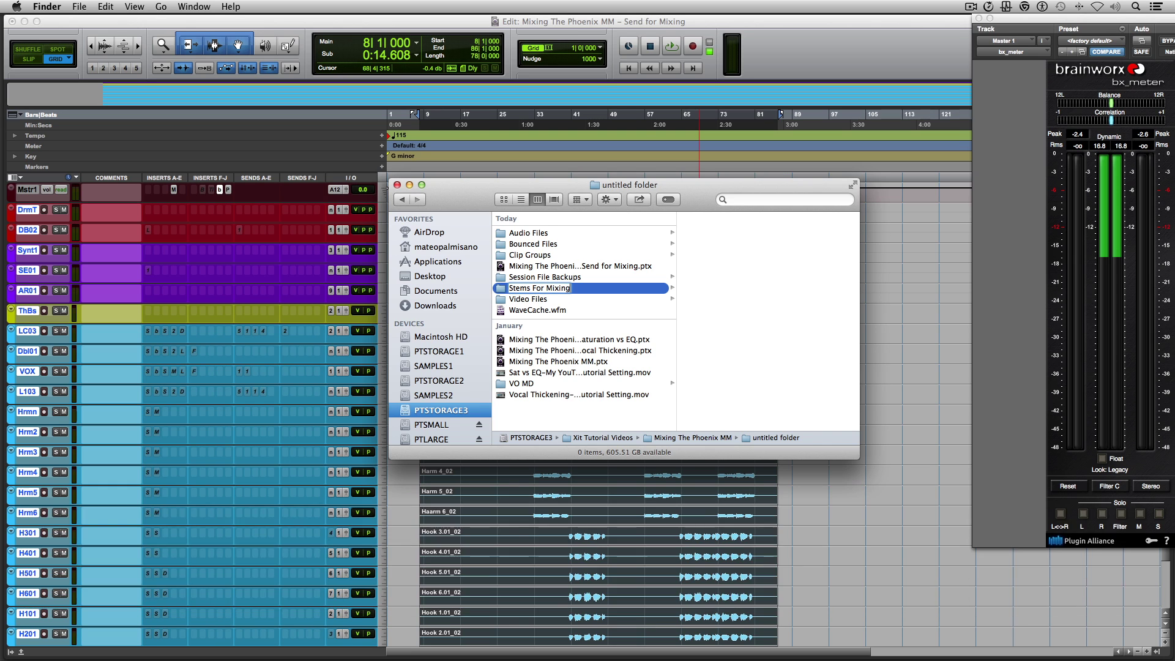
pyautogui.press('Up')
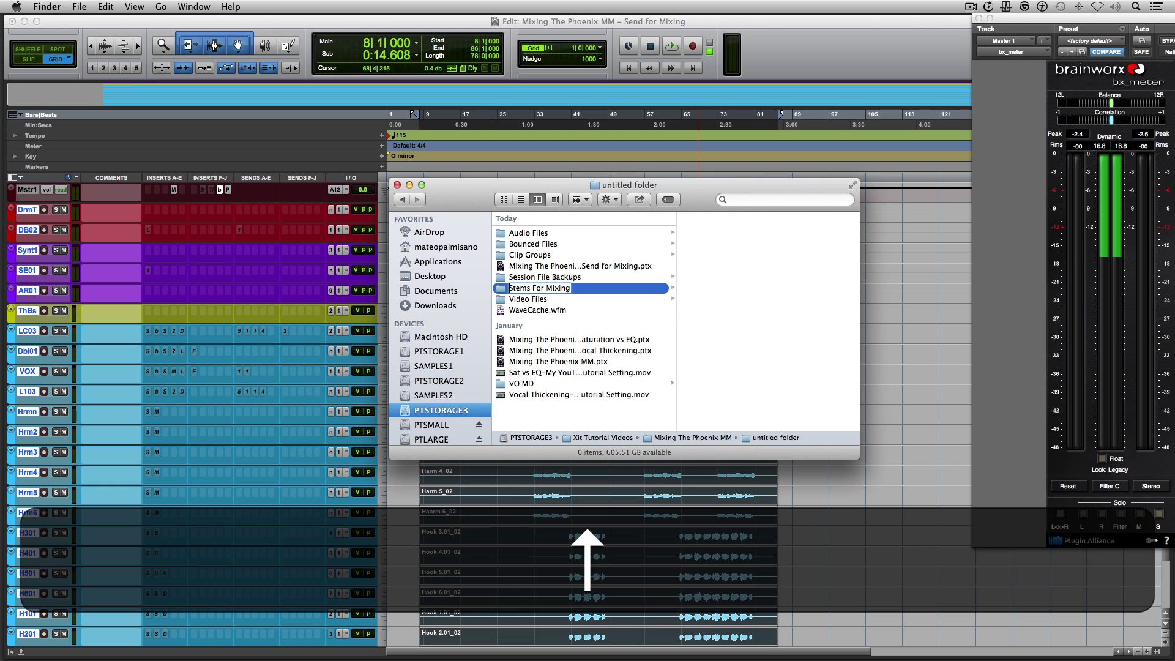
pyautogui.write('Phoenix')
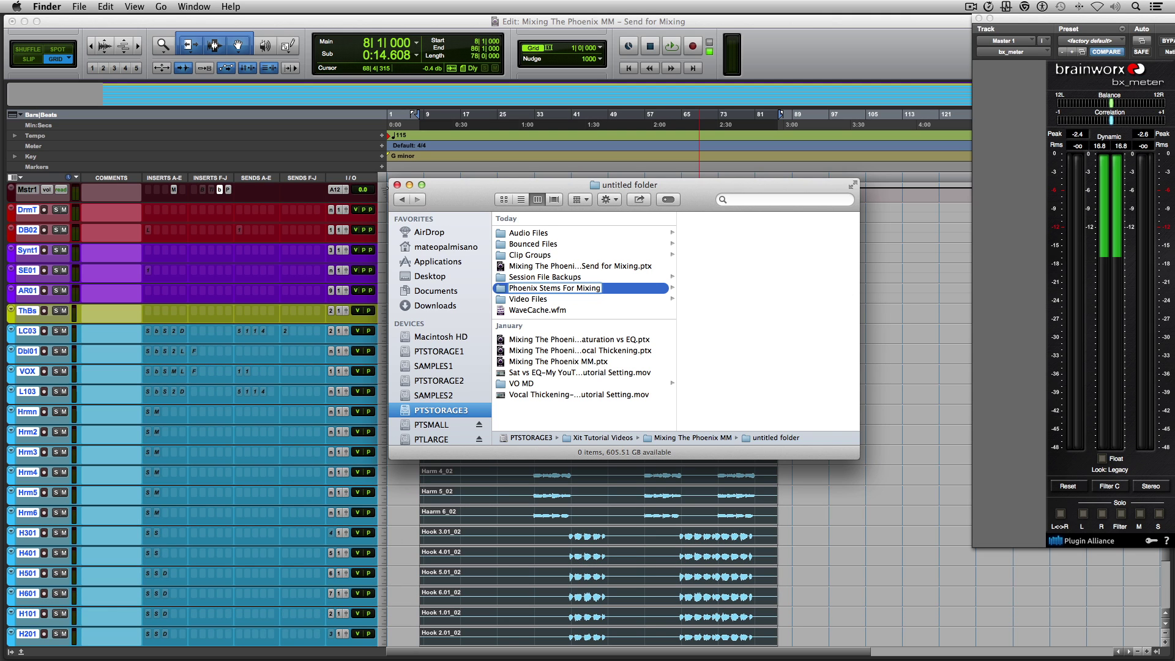
pyautogui.press('Return')
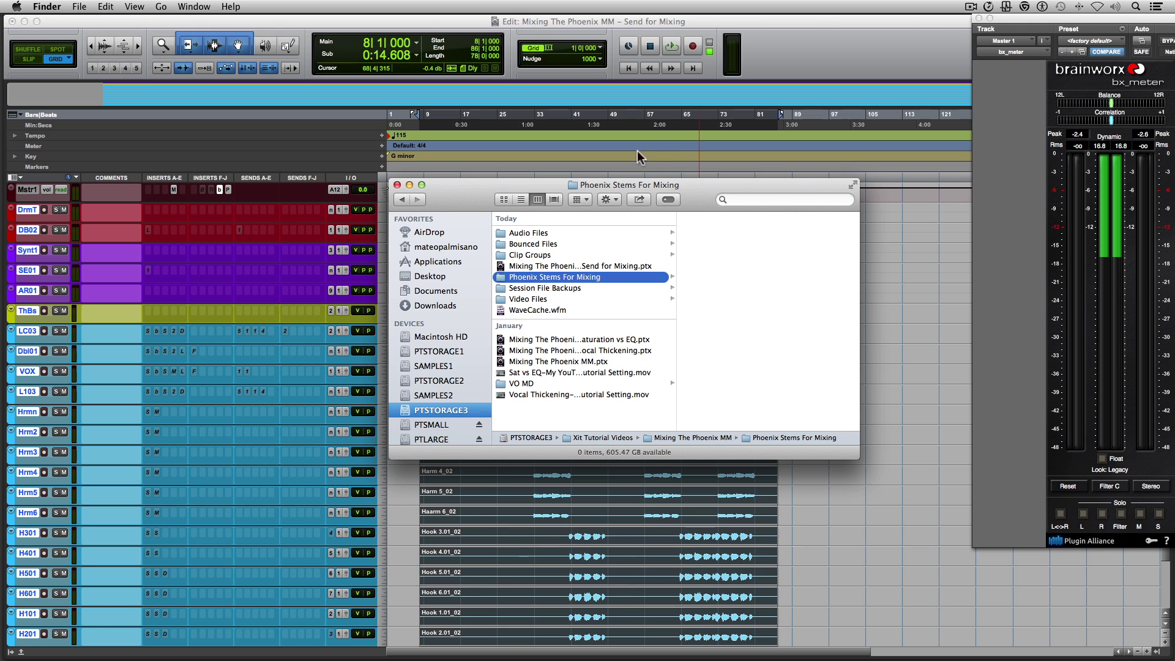
# Open Audio Files and select the 27 new consolidated wav files.
pyautogui.click(533, 232)
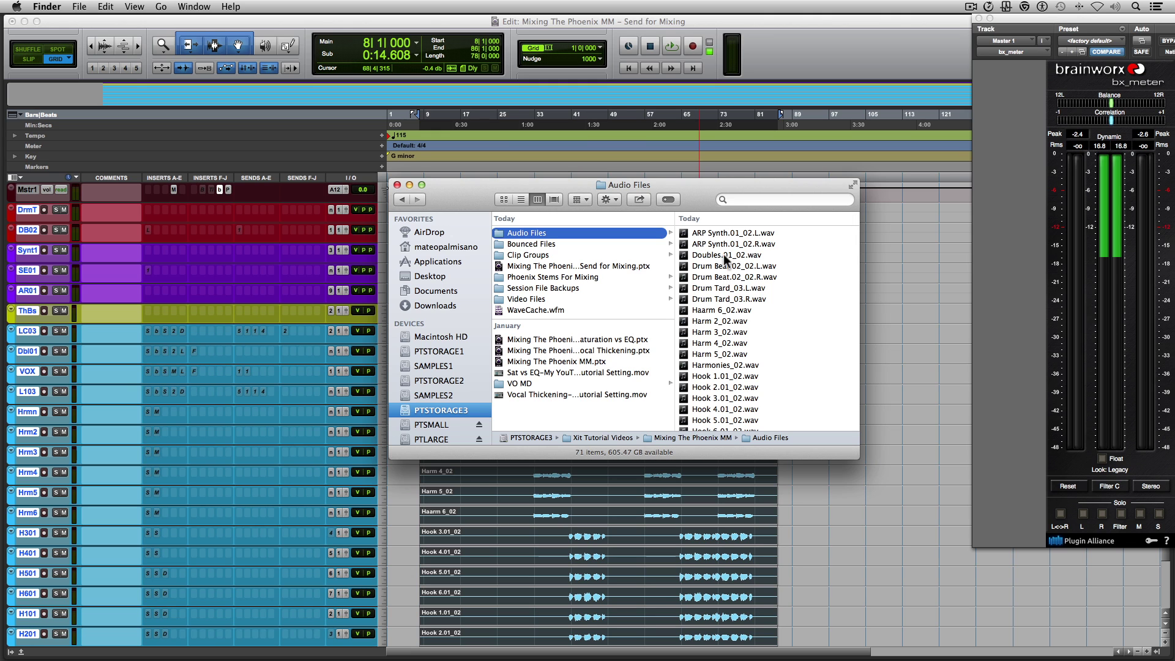
pyautogui.scroll(-5, 722, 230)
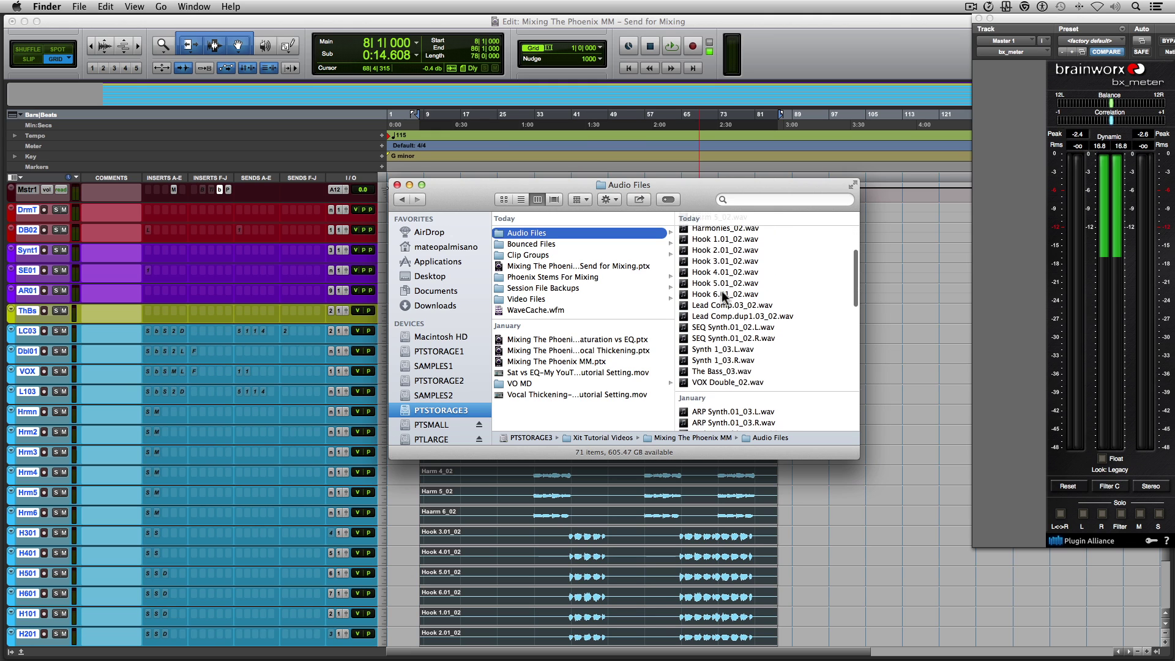
pyautogui.scroll(4, 722, 292)
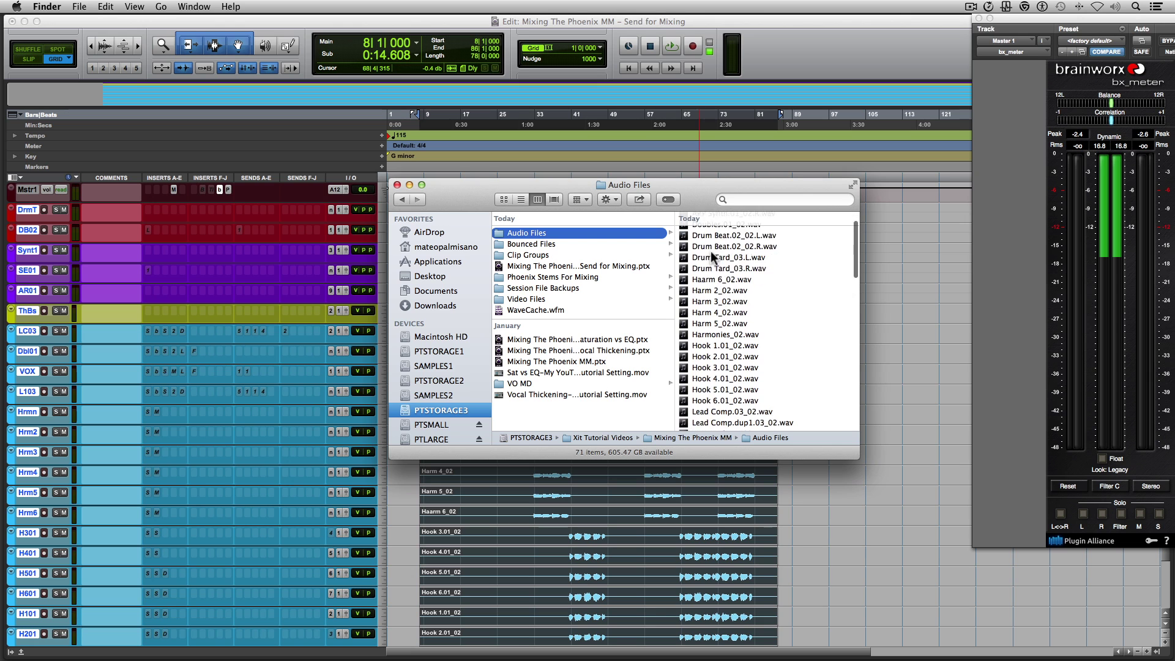
pyautogui.scroll(-5, 711, 255)
pyautogui.scroll(6, 710, 320)
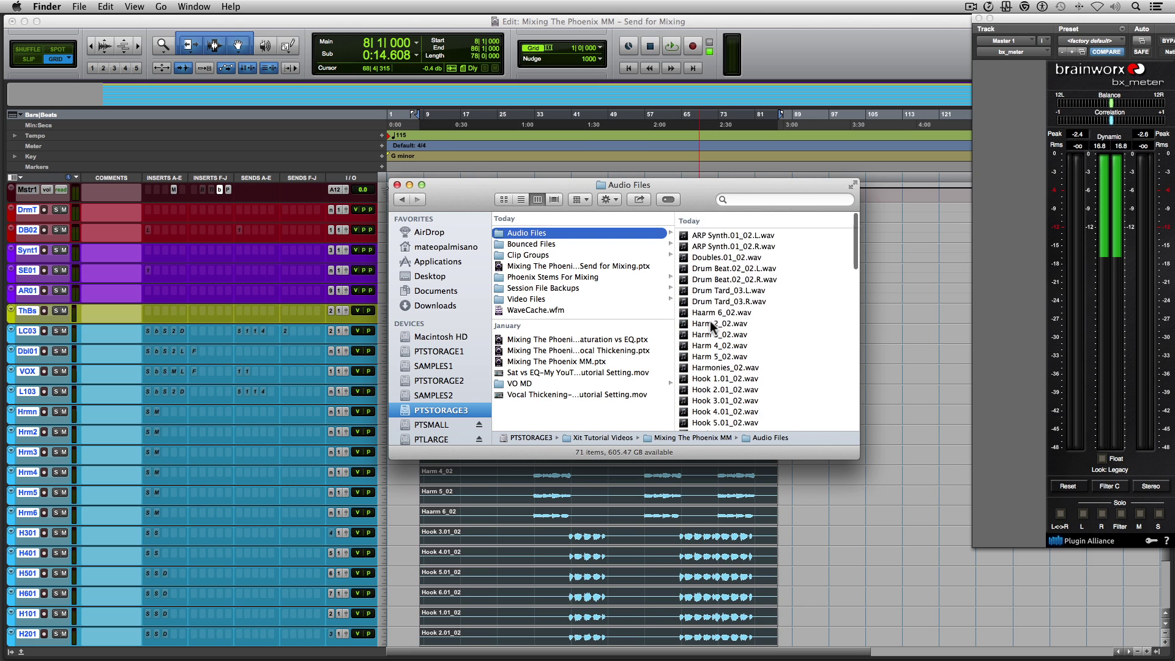
pyautogui.click(721, 232)
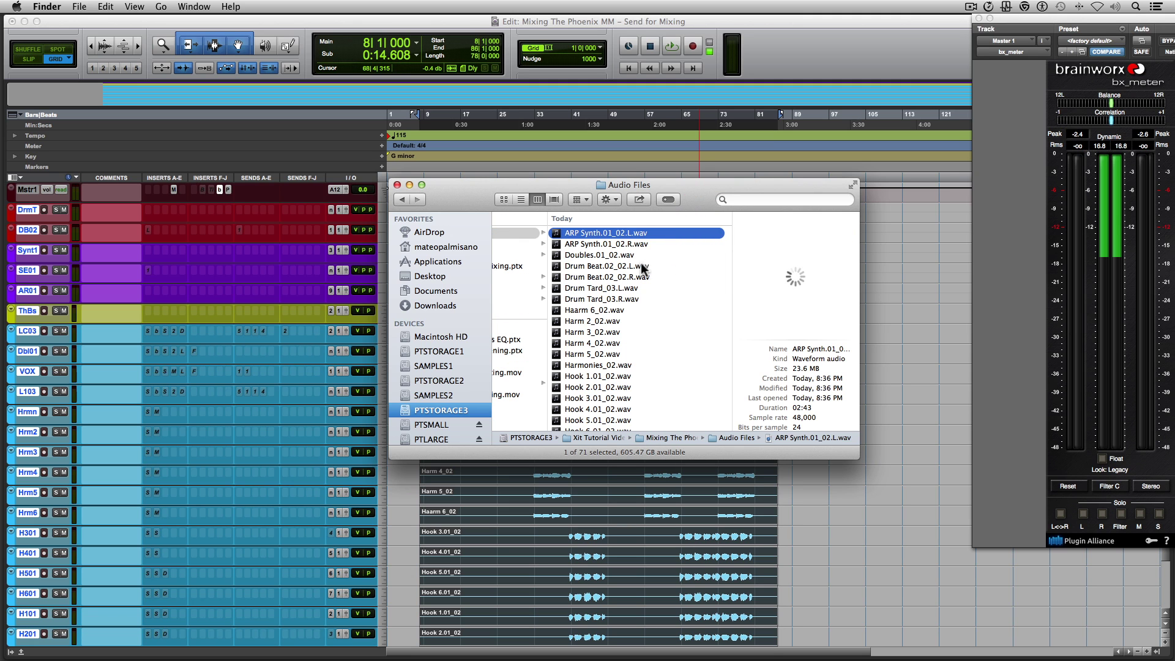
pyautogui.scroll(-5, 617, 247)
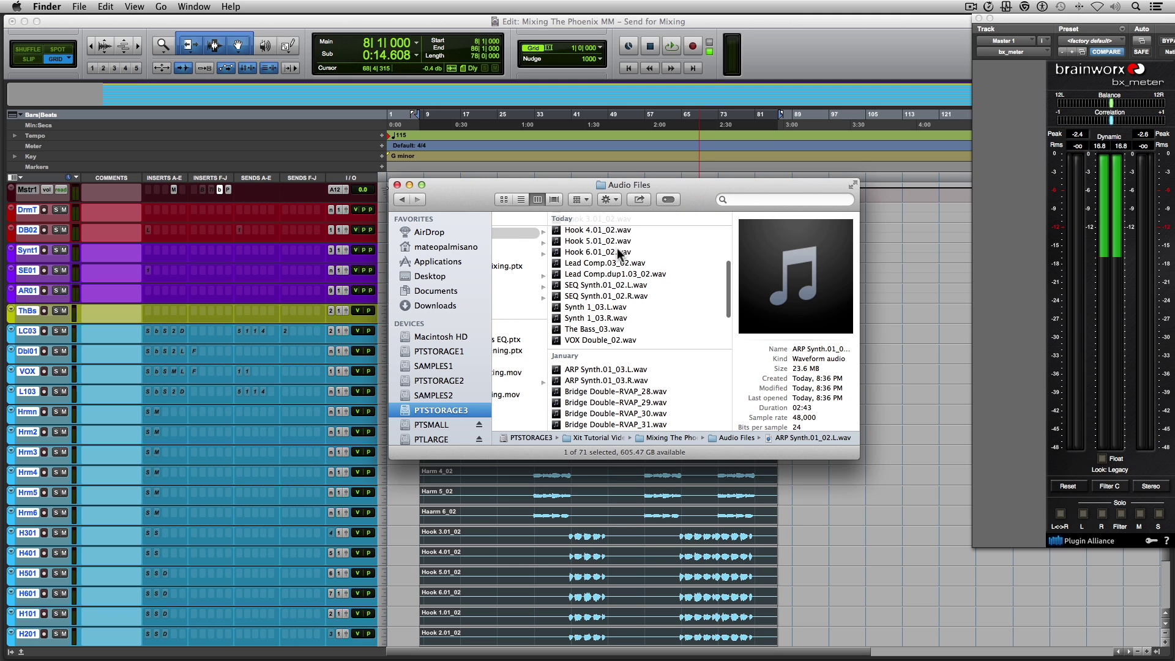
pyautogui.keyDown('shift'); pyautogui.click(608, 339); pyautogui.keyUp('shift')
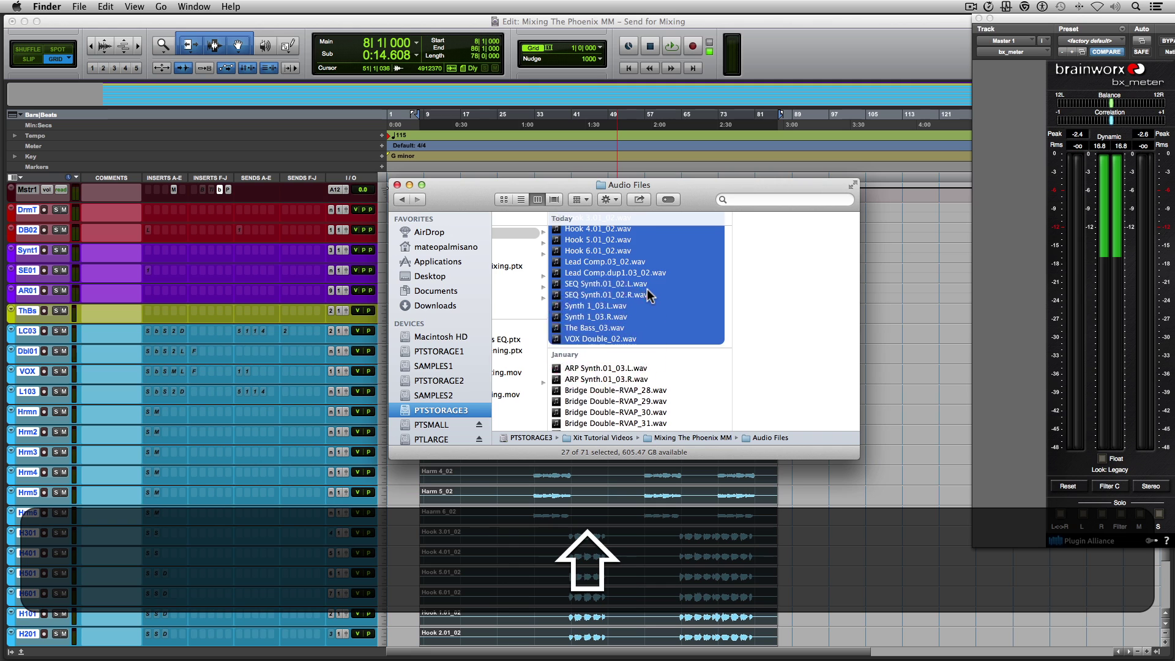
pyautogui.scroll(3, 714, 281)
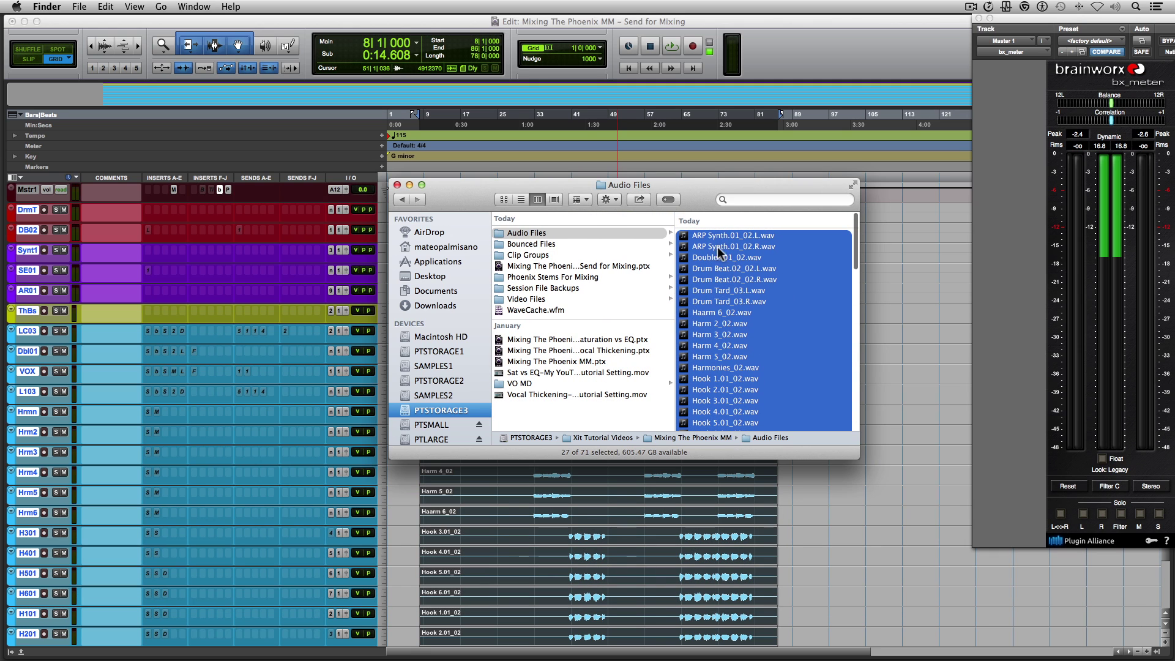
# Option-drag the 27 wav files as copies into Phoenix Stems For Mixing.
pyautogui.press('alt')
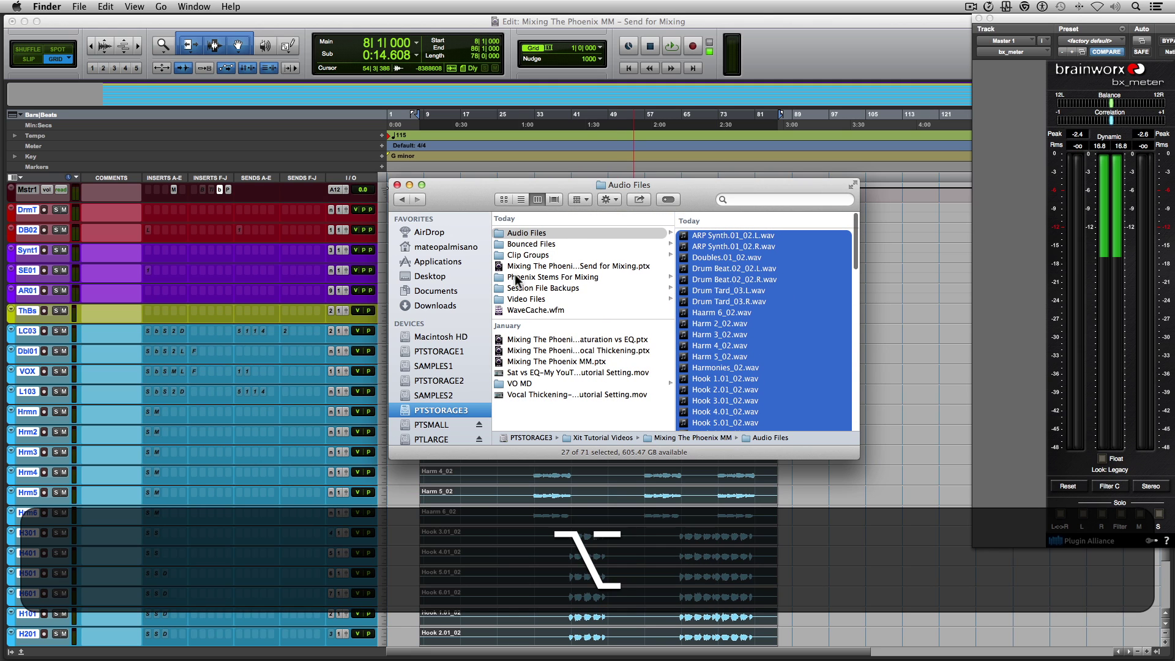
pyautogui.press('alt')
pyautogui.moveTo(713, 247); pyautogui.dragTo(543, 277)
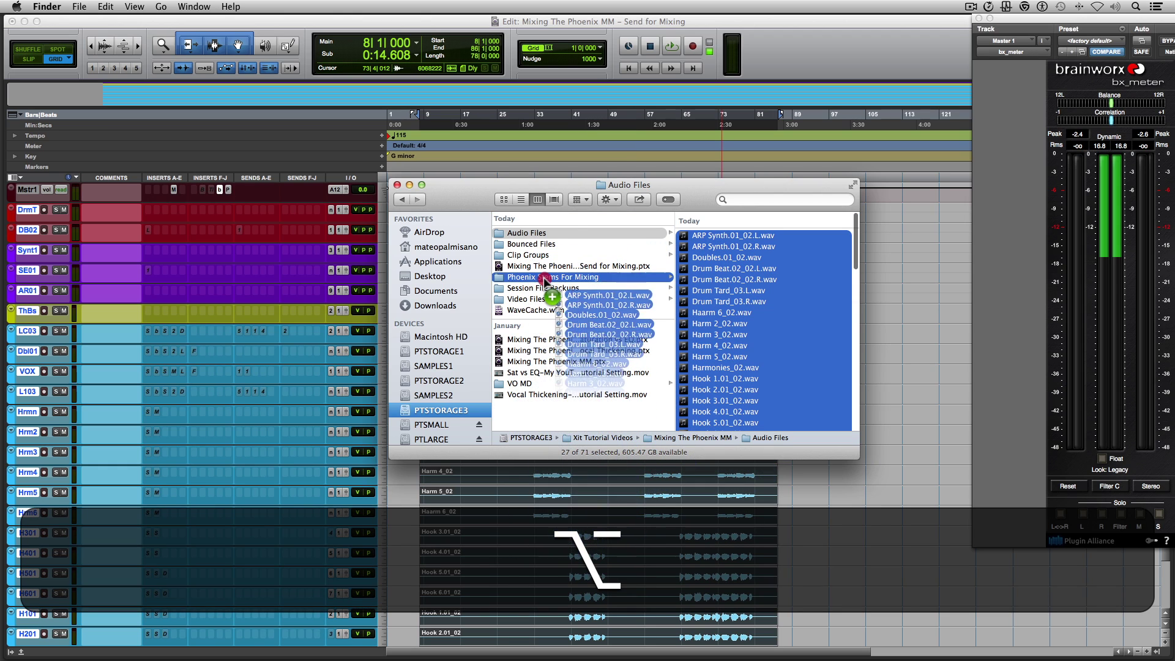
# Compress the Phoenix Stems For Mixing folder from its context menu into a zip.
pyautogui.click(545, 277)
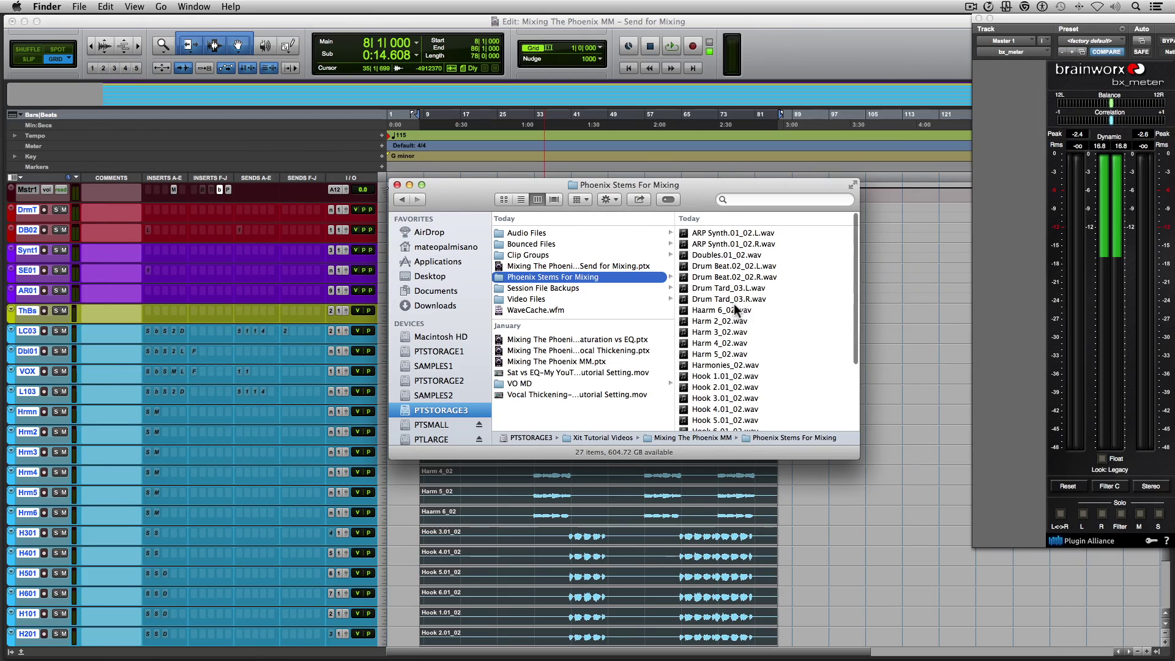
pyautogui.rightClick(540, 277)
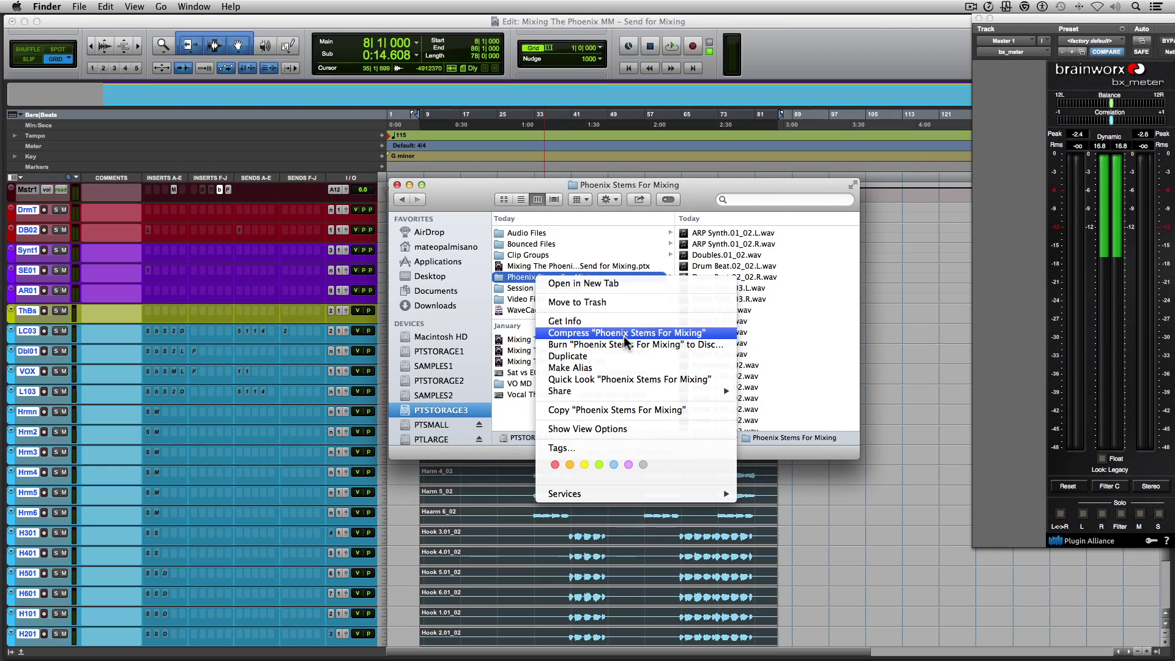
pyautogui.click(625, 334)
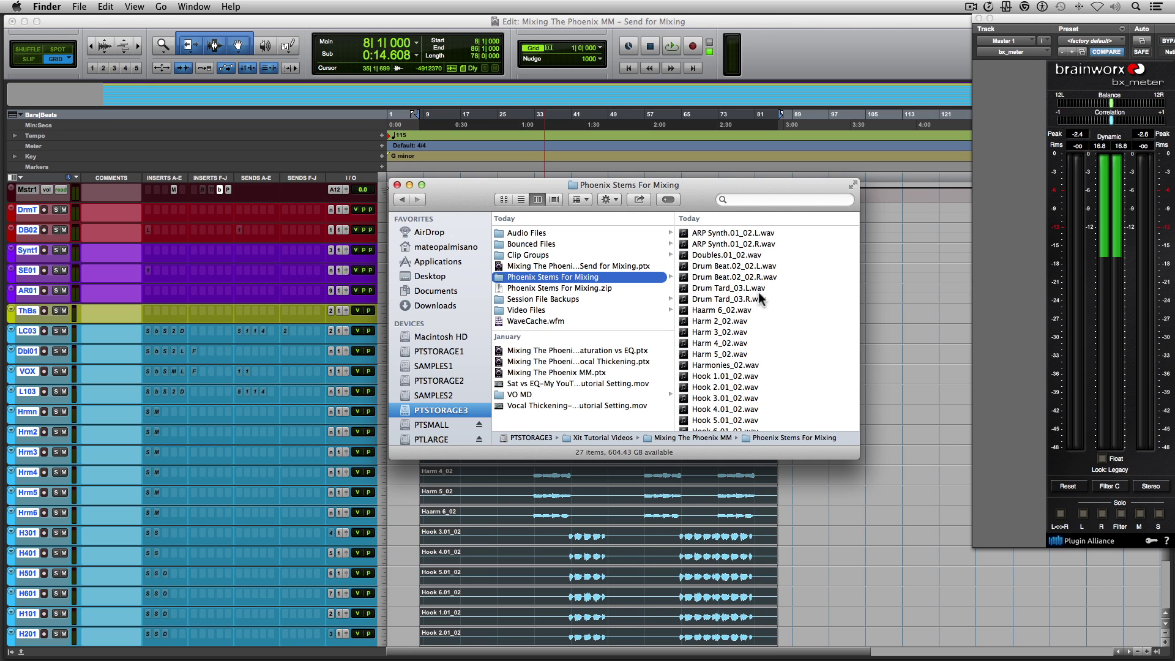
# Bring Pro Tools forward and close its File menu without choosing anything.
pyautogui.click(766, 60)
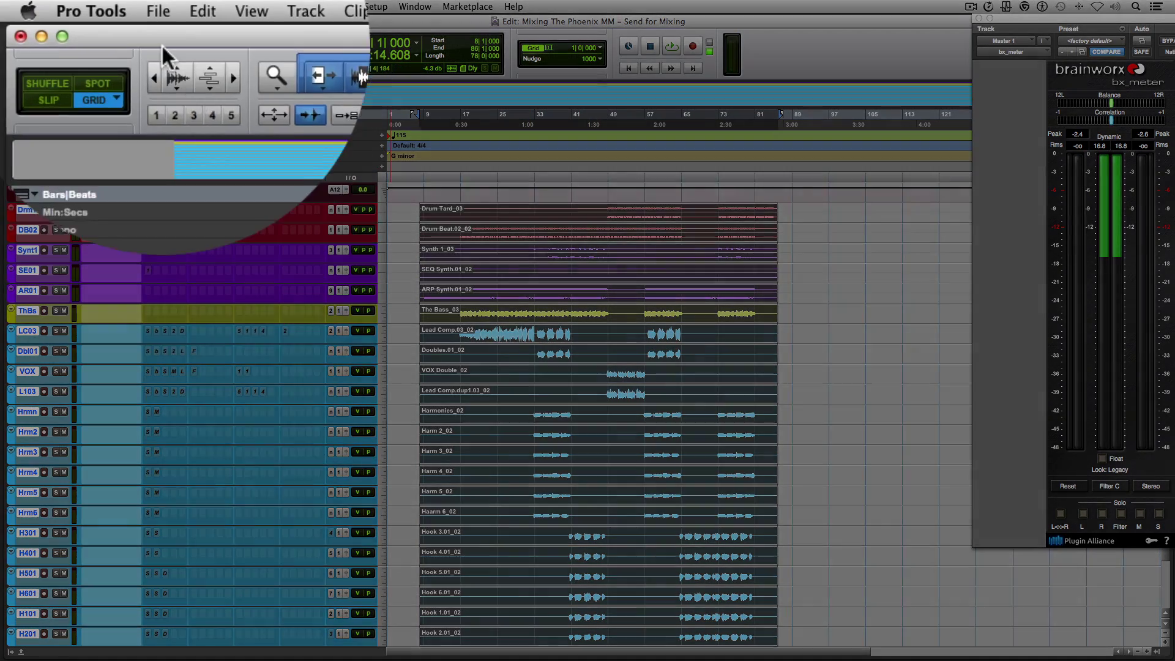
pyautogui.click(94, 7)
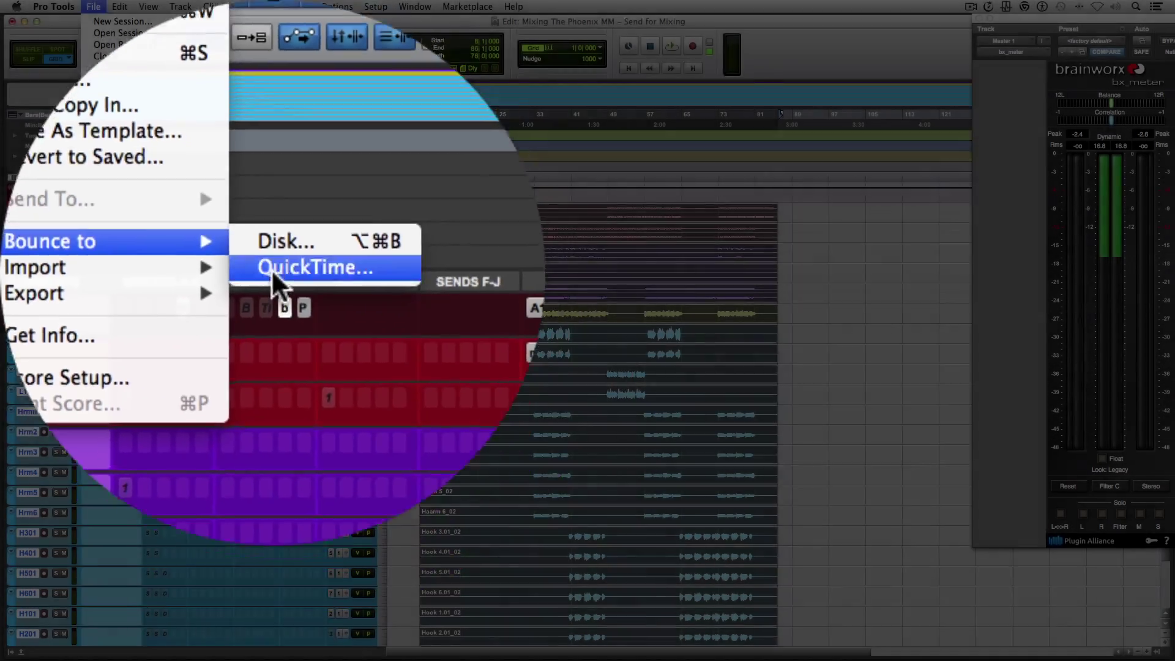
pyautogui.moveTo(116, 6)
pyautogui.click(317, 166)
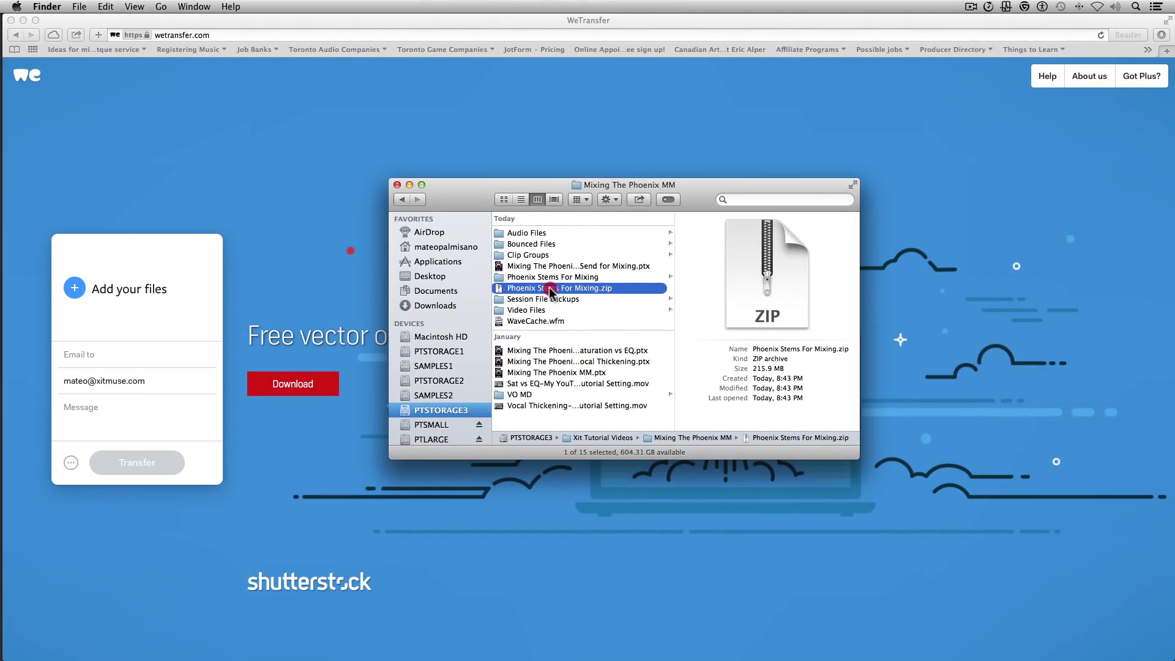
# Add Phoenix Stems For Mixing.zip to WeTransfer, enter the recipient's email, and start the transfer.
pyautogui.moveTo(542, 288); pyautogui.dragTo(329, 178)
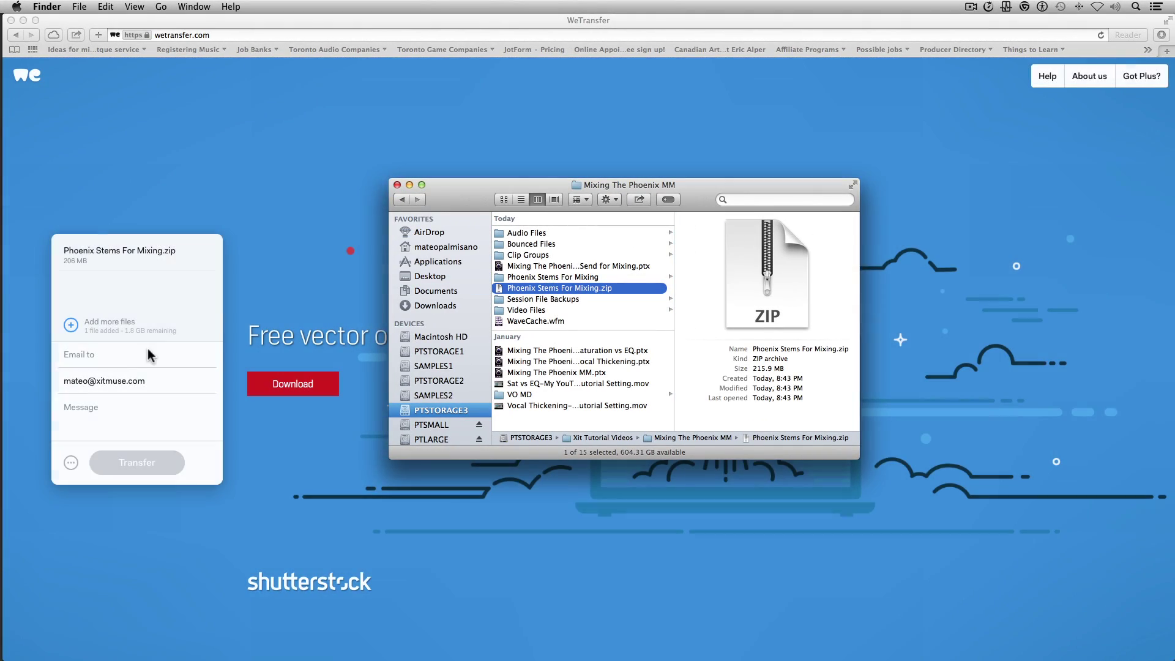
pyautogui.click(123, 361)
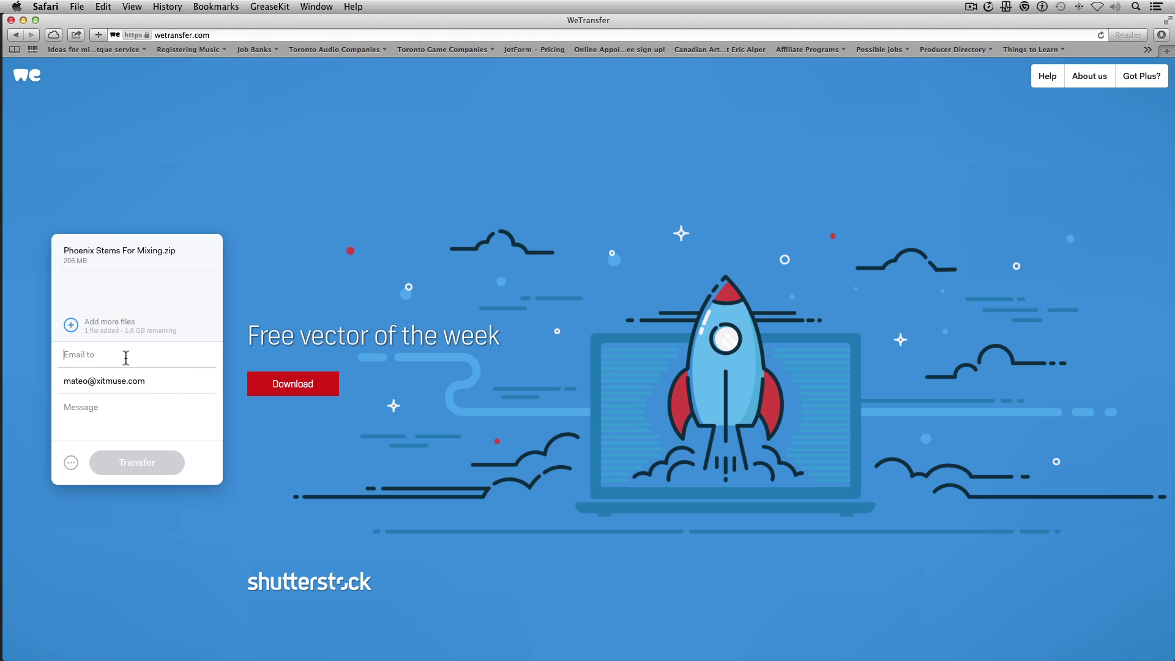
pyautogui.write('mateo')
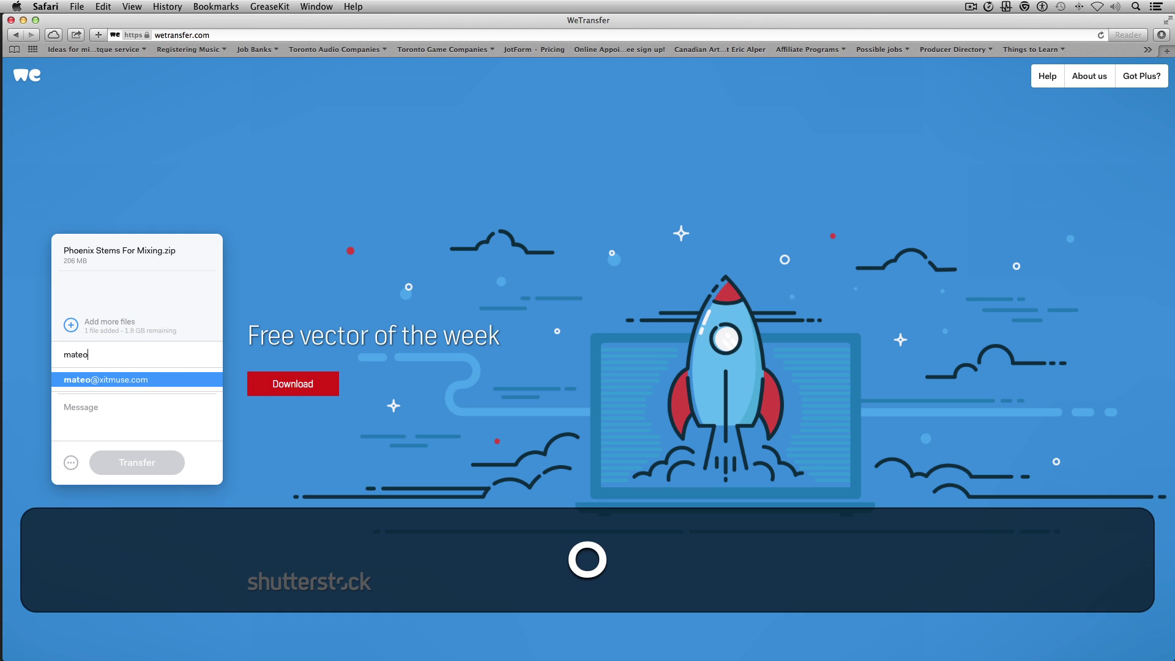
pyautogui.click(123, 382)
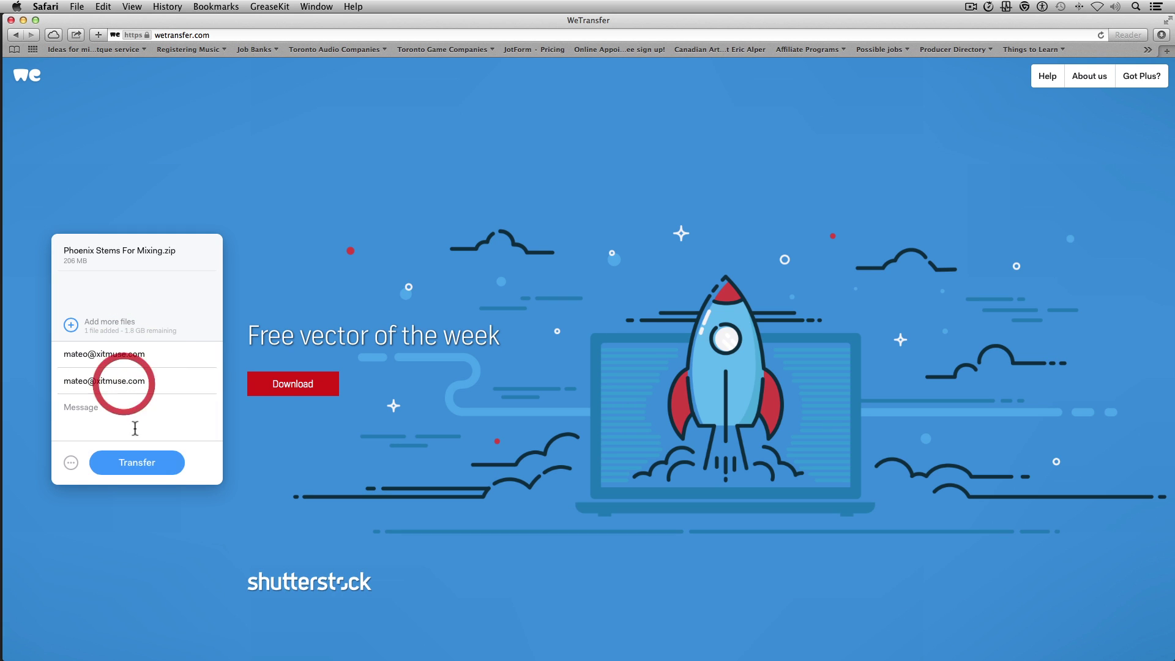
pyautogui.click(136, 462)
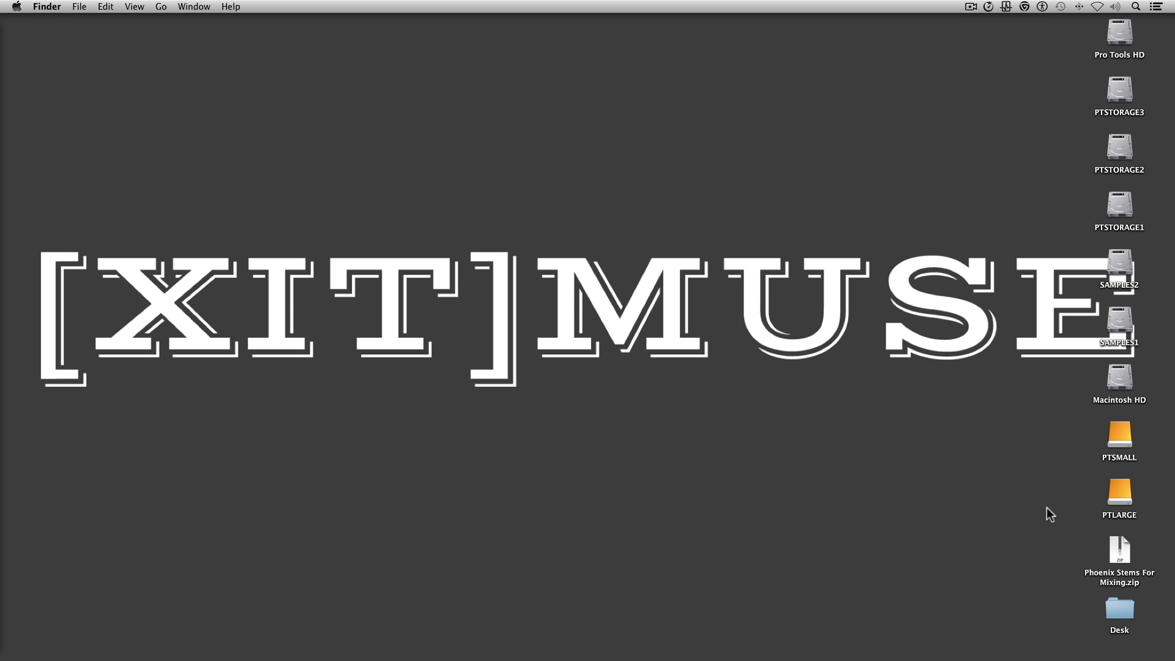
# Expand Phoenix Stems For Mixing.zip on the desktop and open the unzipped stems folder.
pyautogui.click(1124, 554)
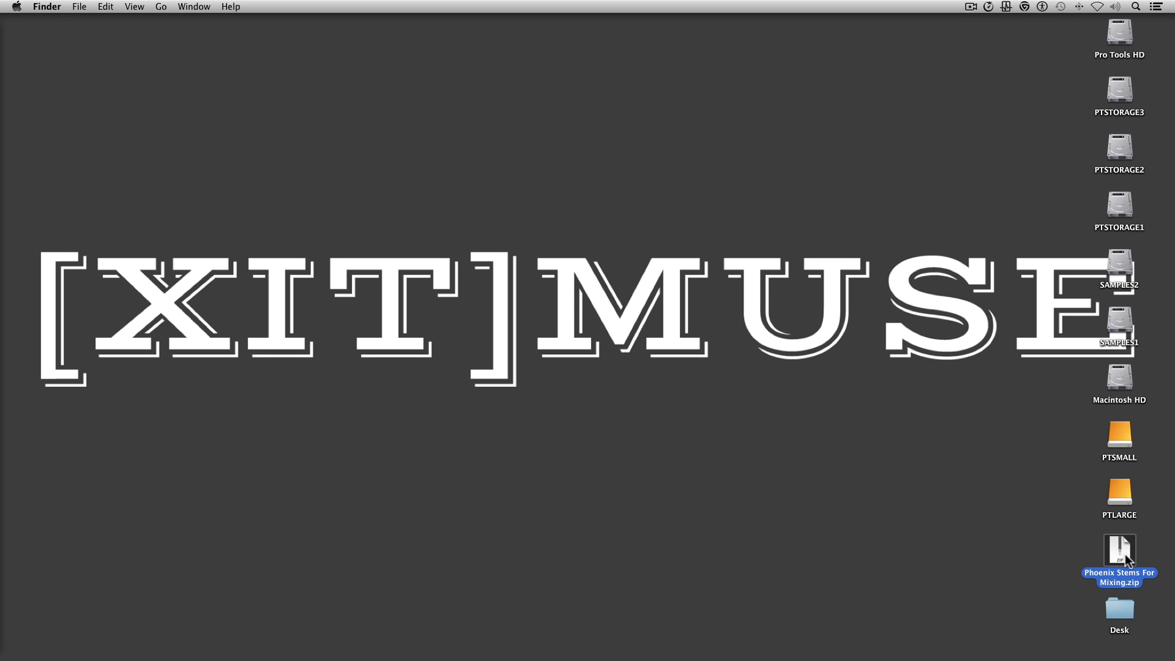
pyautogui.doubleClick(1122, 555)
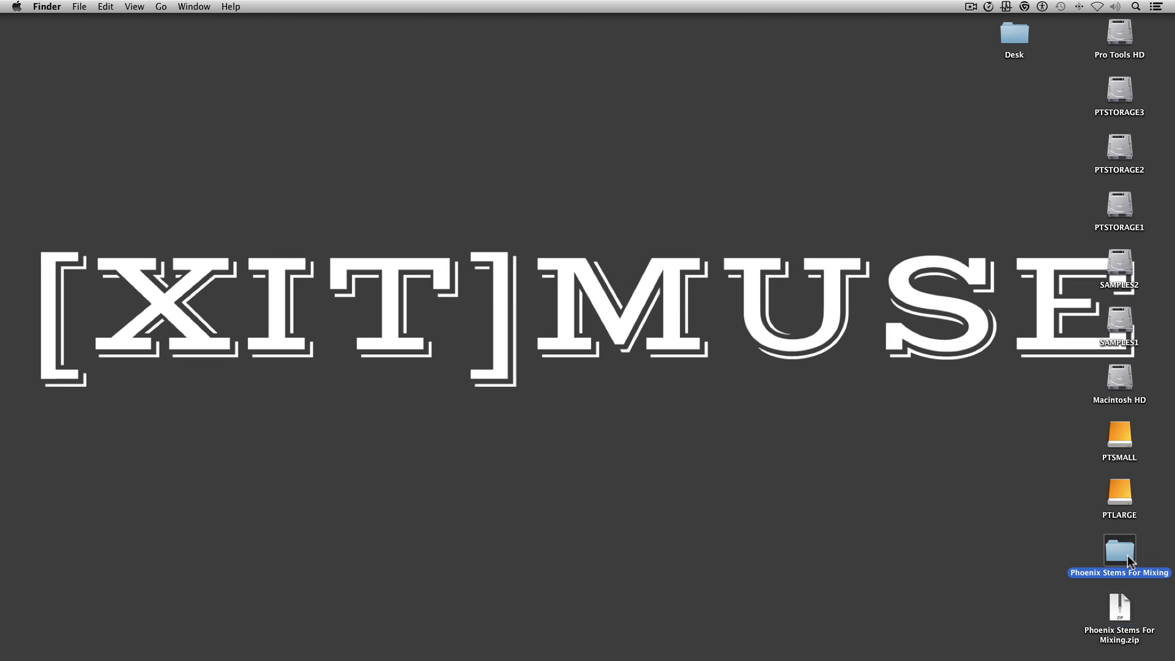
pyautogui.doubleClick(1121, 553)
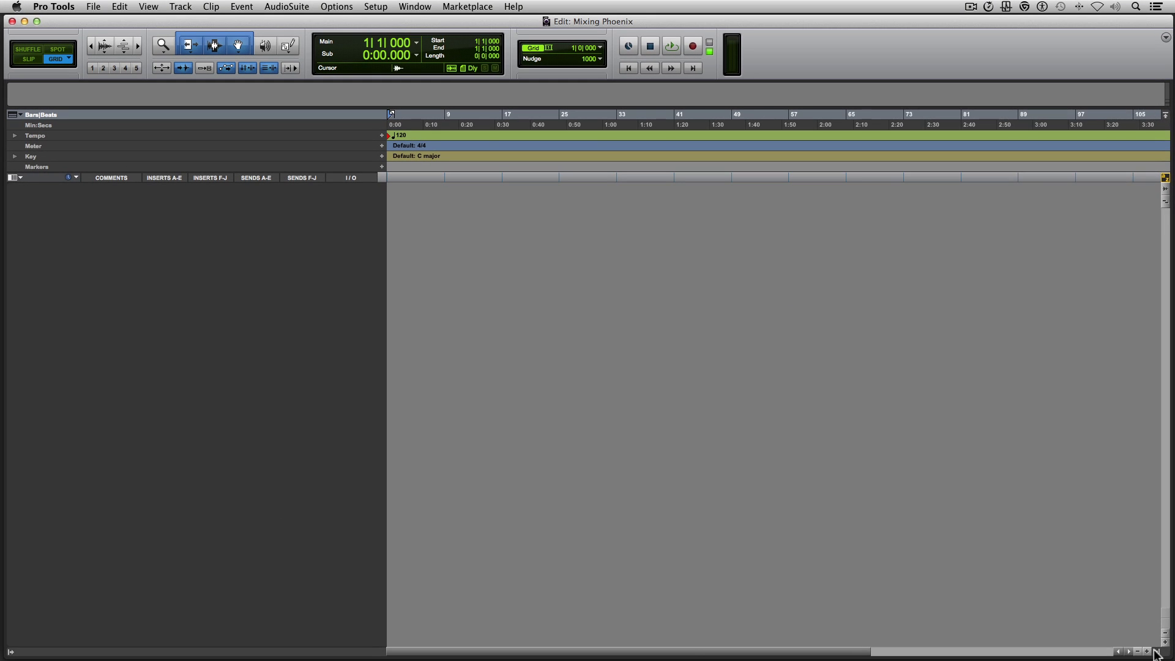
# Import all 27 WAV stems into the Clips list and drag them in as new tracks.
pyautogui.click(1156, 652)
pyautogui.press('super+Tab')
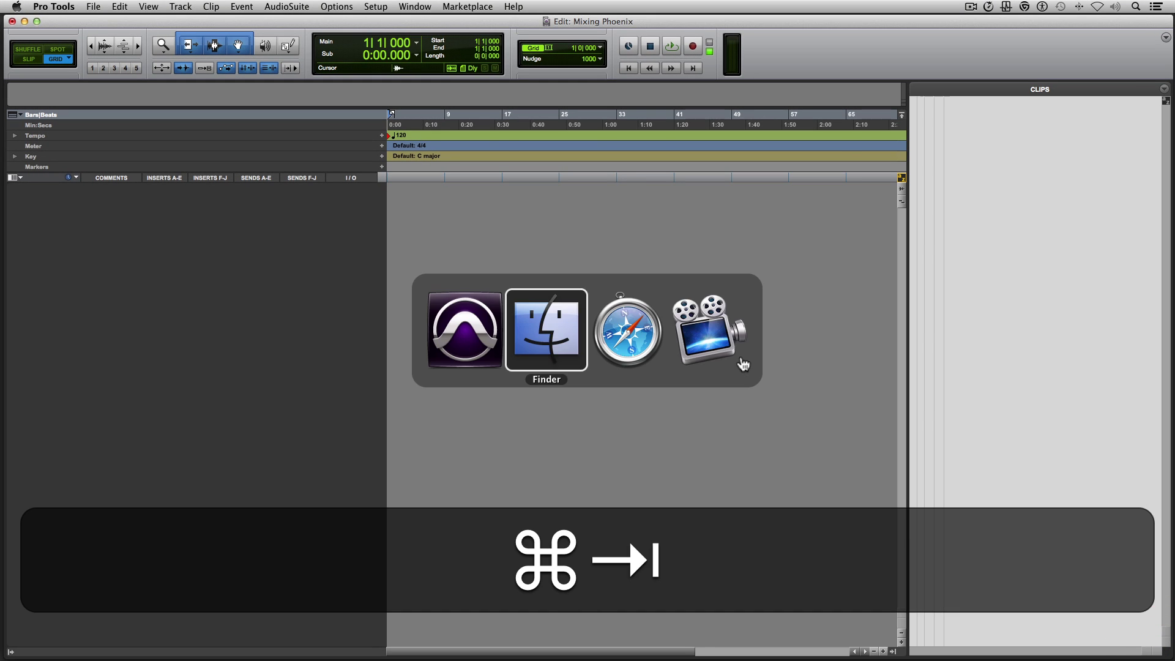
pyautogui.click(620, 226)
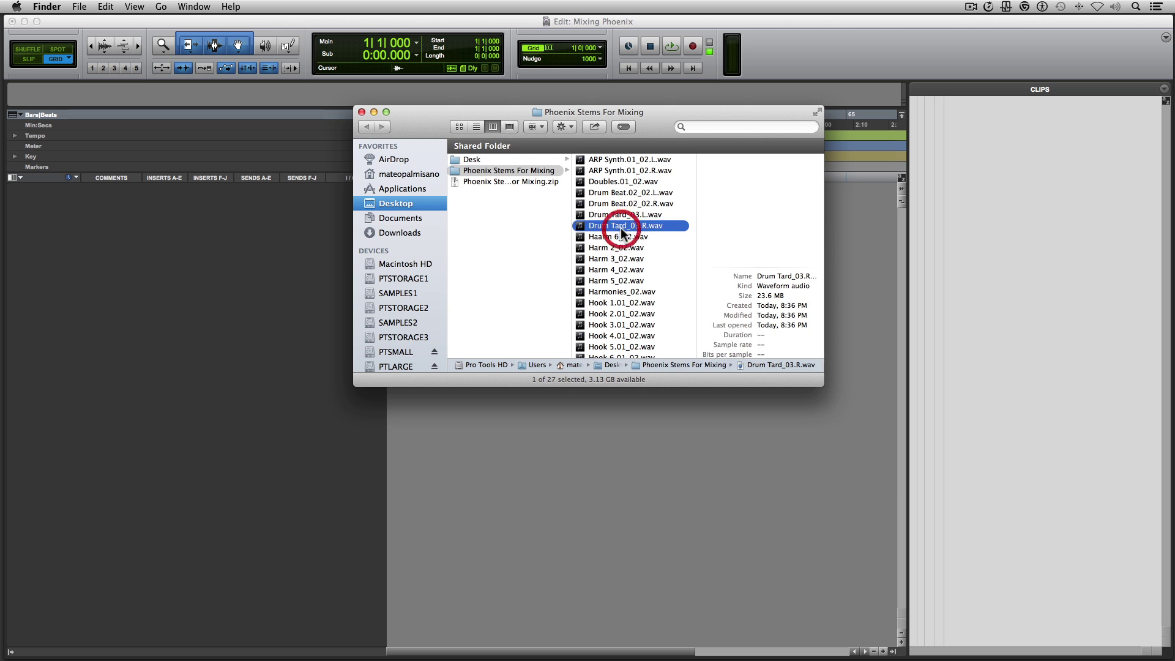
pyautogui.press('super+a')
pyautogui.moveTo(615, 216); pyautogui.dragTo(1051, 175)
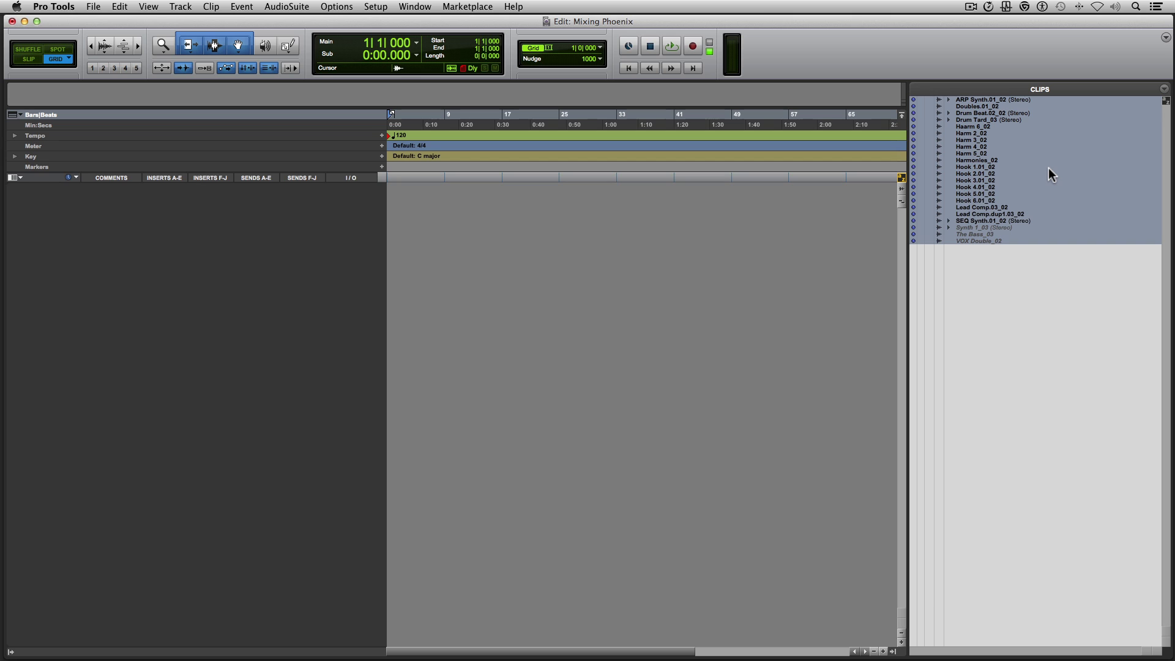
pyautogui.click(11, 651)
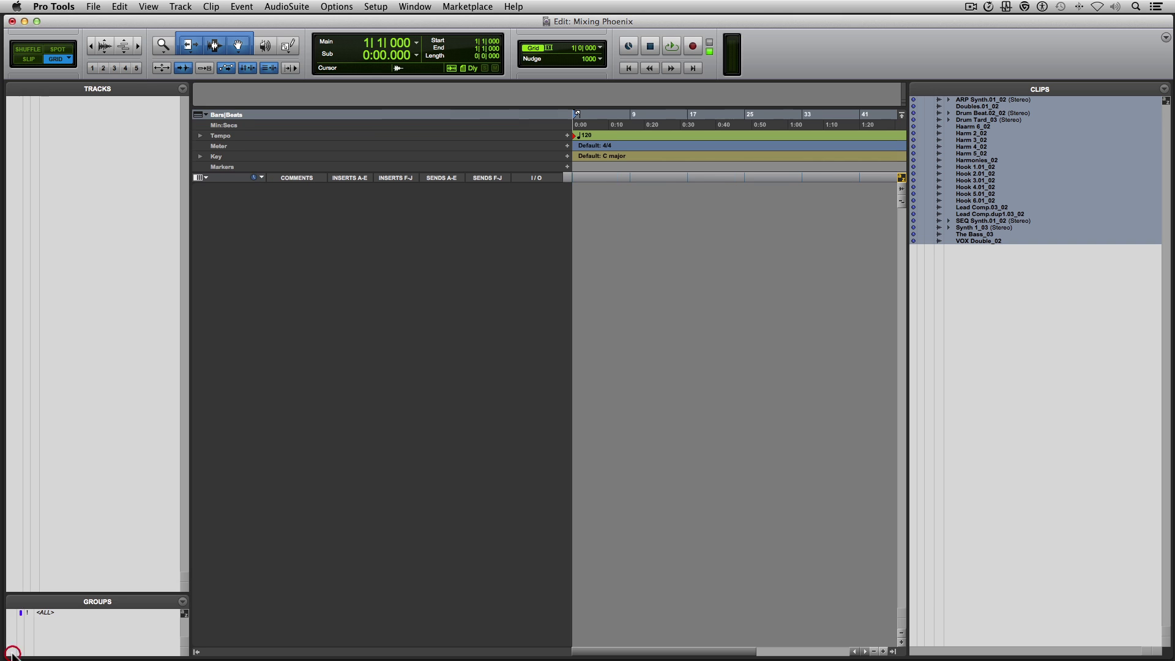
pyautogui.click(979, 158)
pyautogui.moveTo(979, 158); pyautogui.dragTo(78, 183)
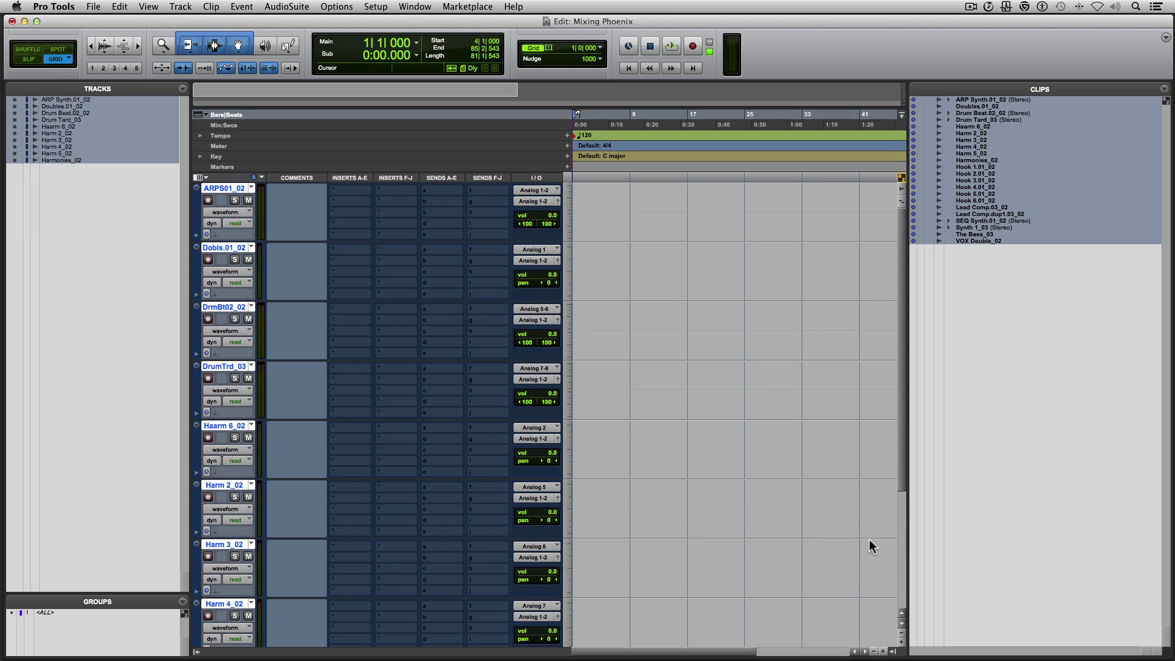
# Hide the side lists, zoom out to the whole session, and fit all tracks to the window.
pyautogui.click(893, 652)
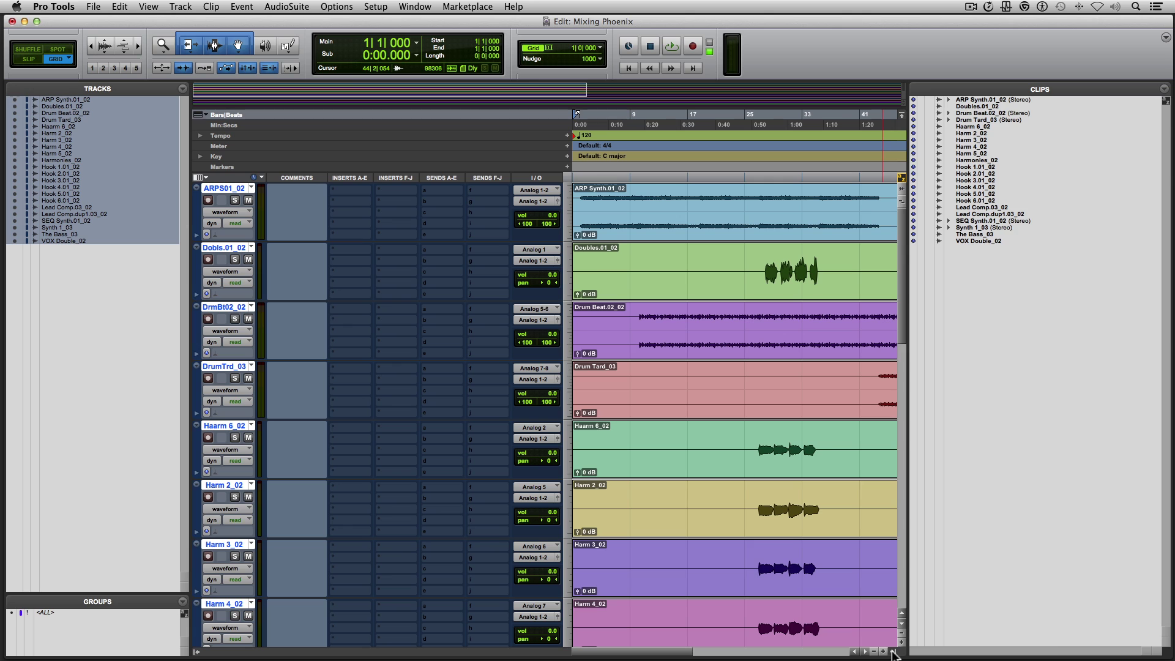
pyautogui.click(893, 653)
pyautogui.hotkey('alt', 'a')
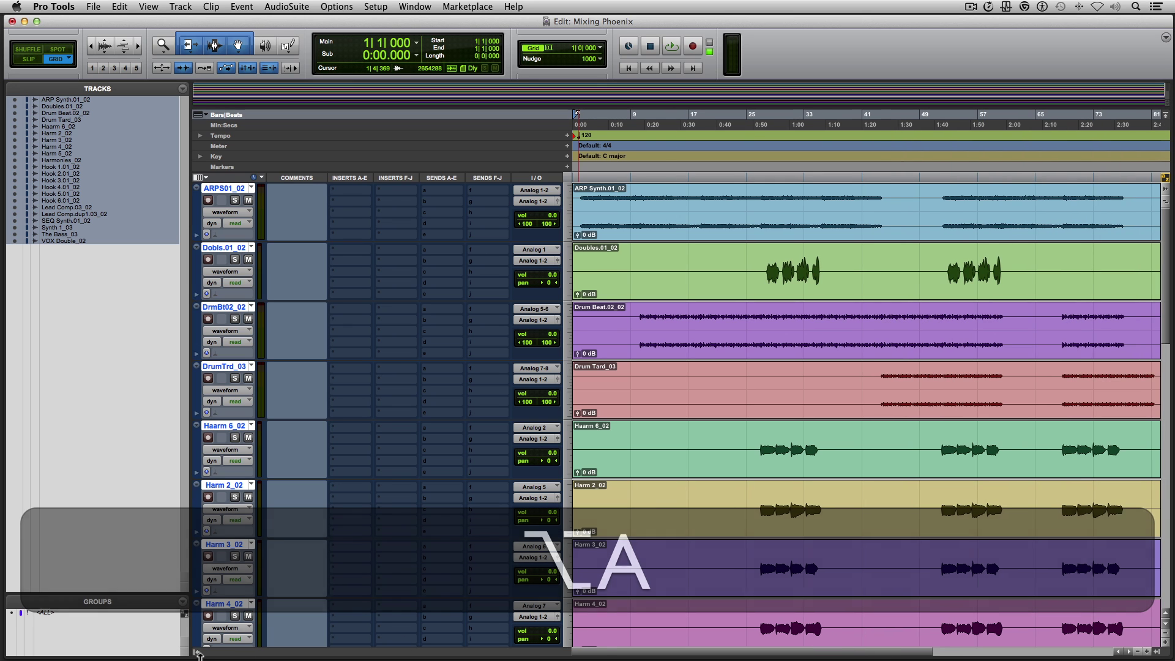
pyautogui.click(199, 653)
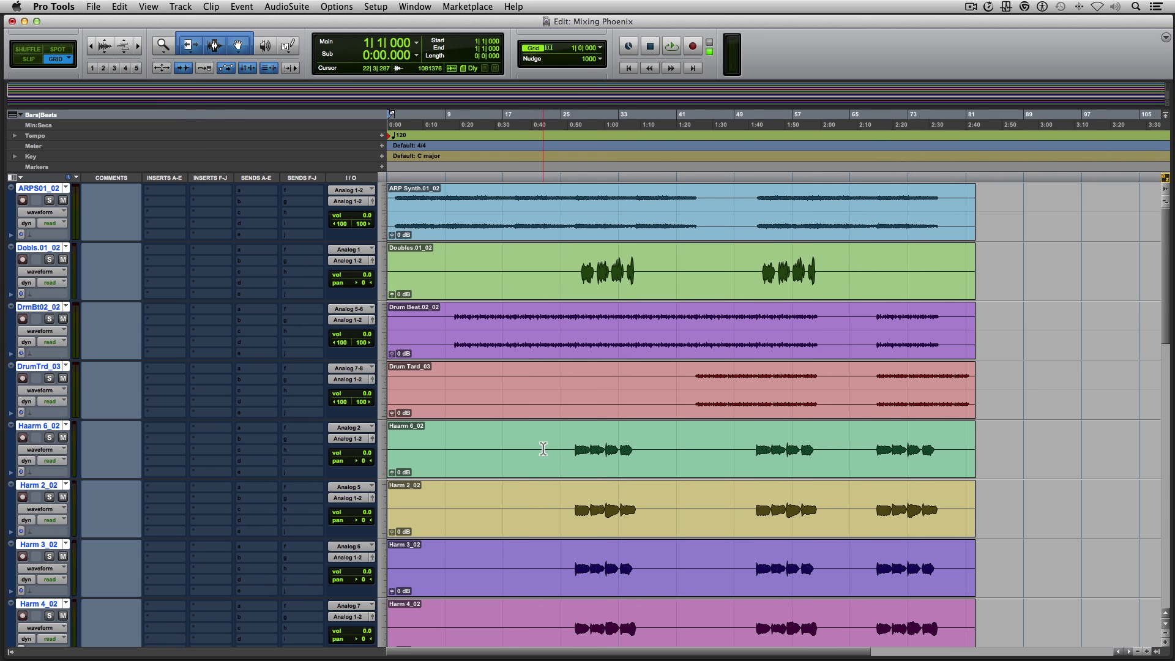
pyautogui.keyDown('alt'); pyautogui.click(389, 334); pyautogui.keyUp('alt')
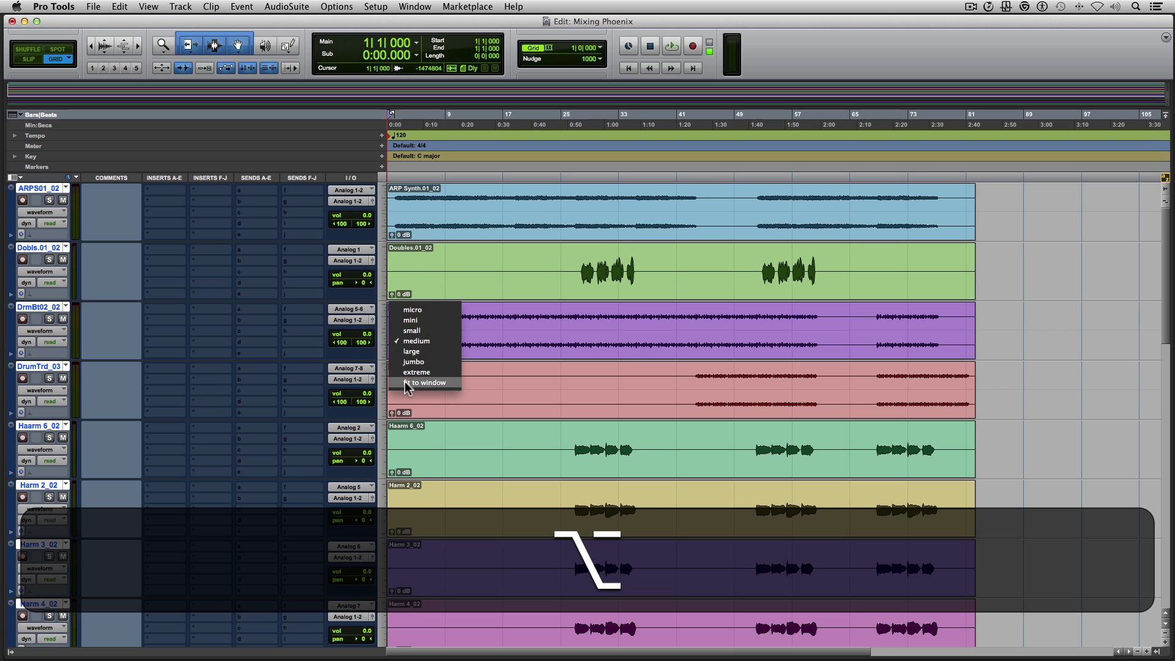
pyautogui.keyDown('alt'); pyautogui.click(407, 382); pyautogui.keyUp('alt')
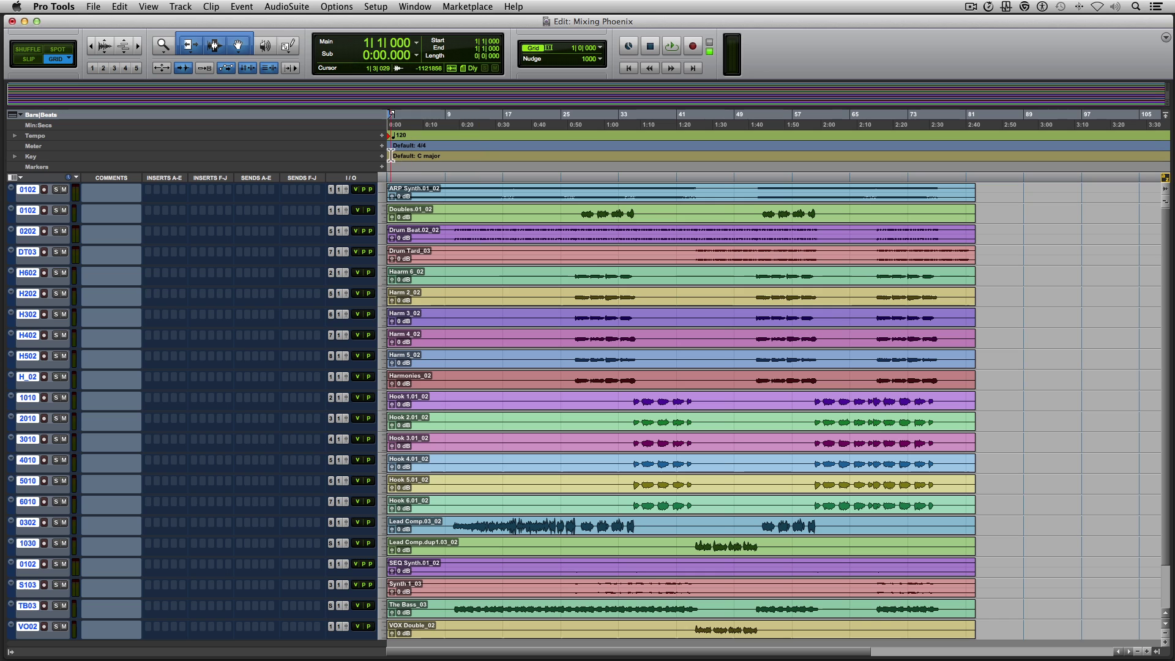
# Change the session-start tempo marker to 115 BPM.
pyautogui.doubleClick(393, 135)
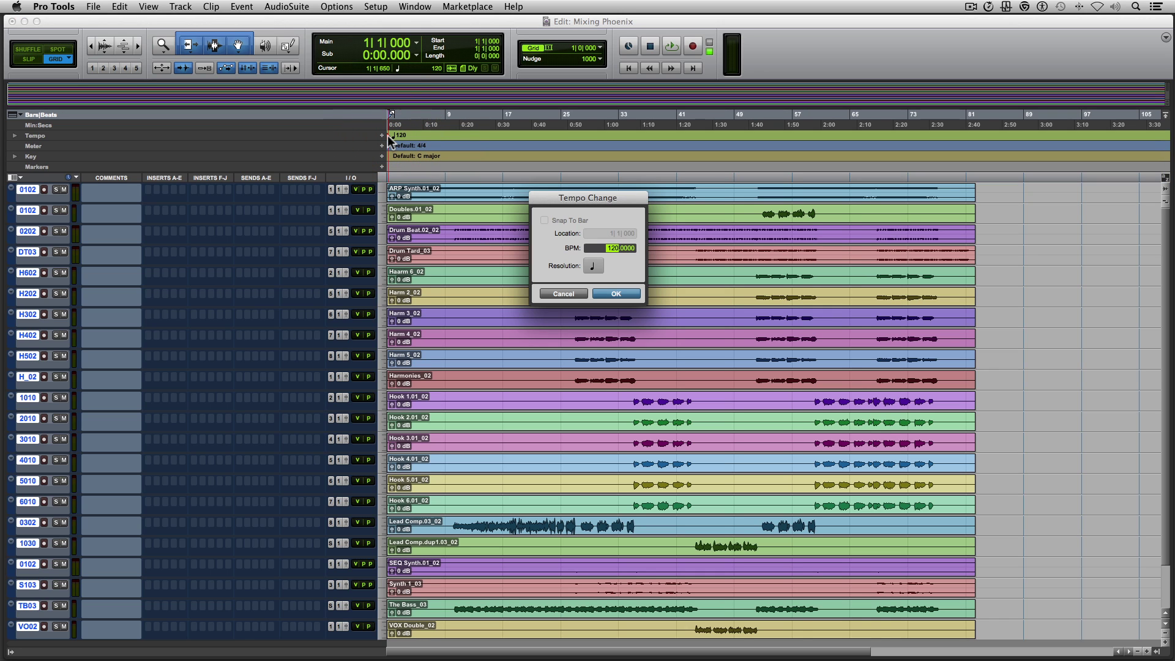
pyautogui.write('115')
pyautogui.press('Return')
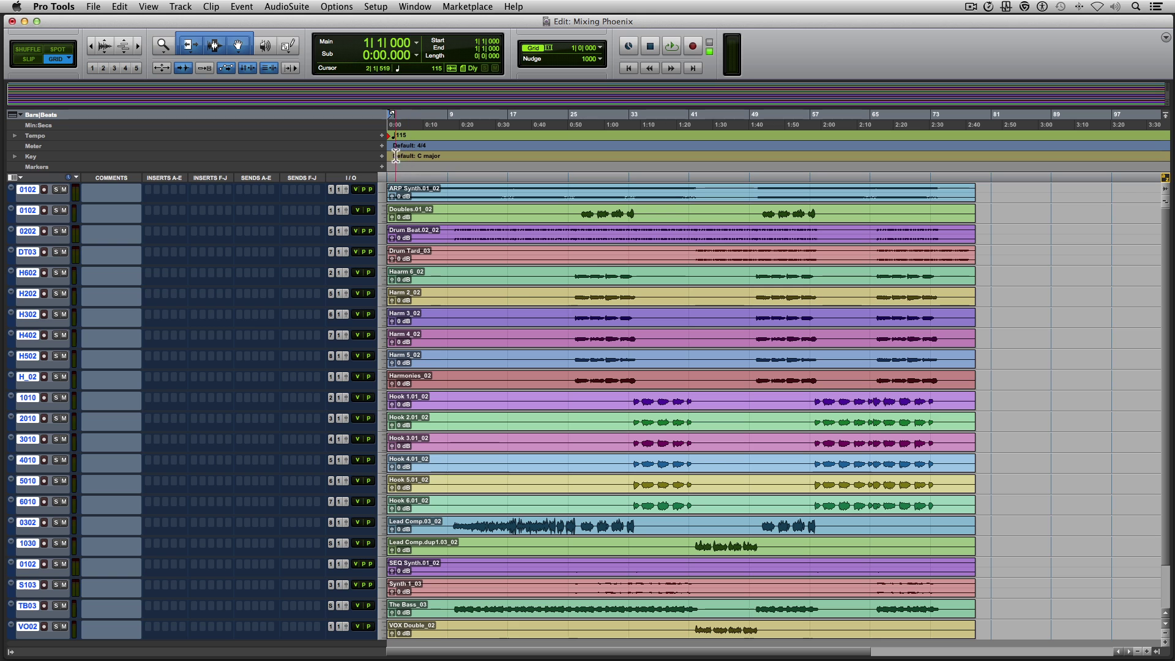
# Add a G major key signature on the Key ruler.
pyautogui.click(382, 156)
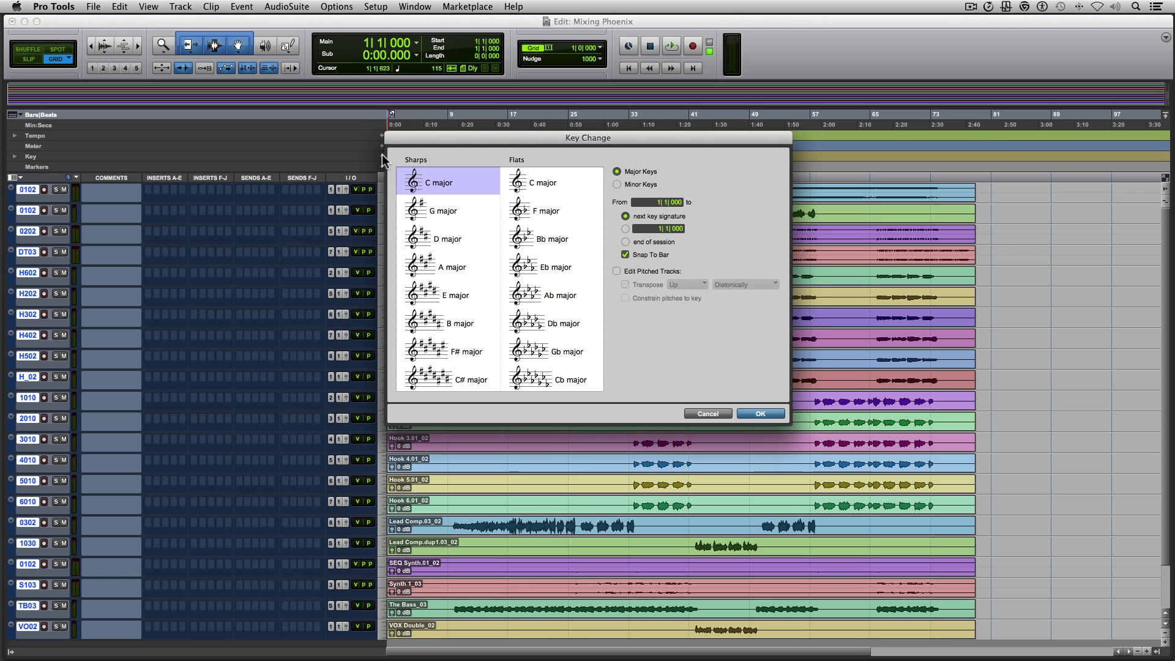
pyautogui.click(466, 219)
pyautogui.press('Return')
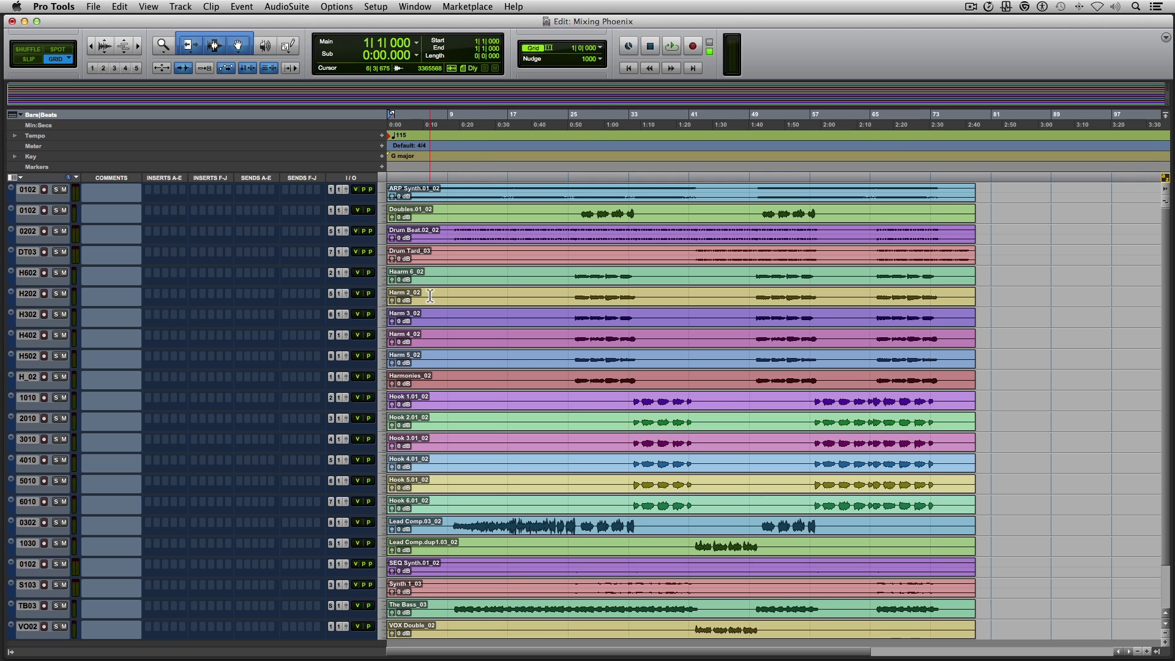
# Play the stems from bar 26 on the Doubles track, then stop playback.
pyautogui.click(574, 215)
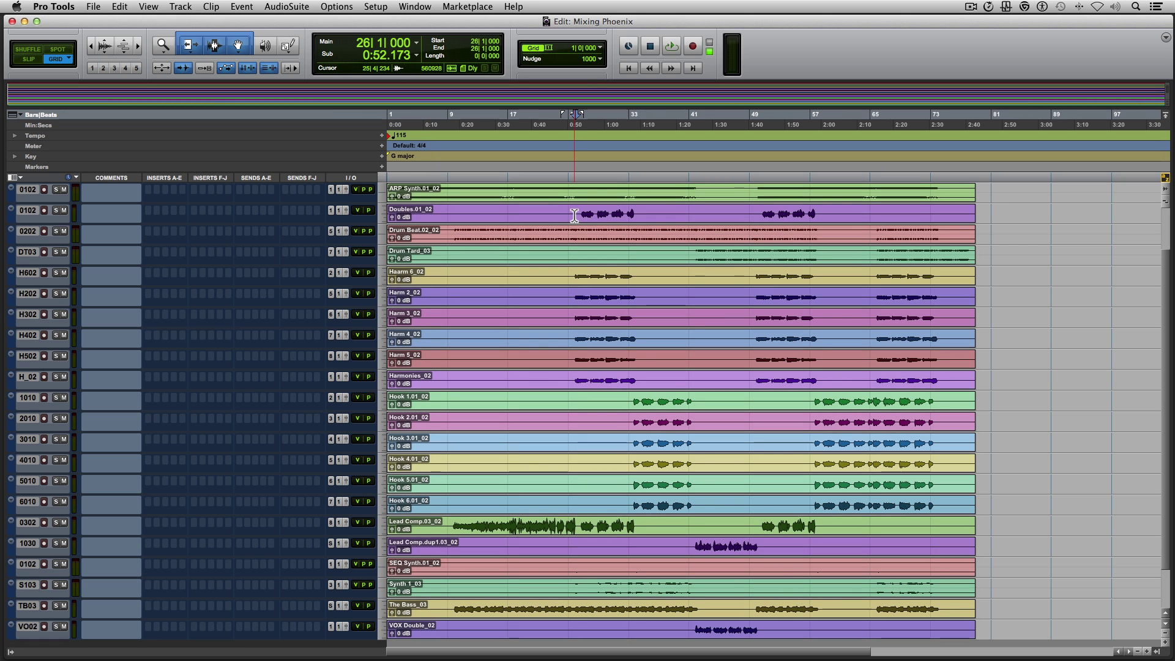
pyautogui.press('space')
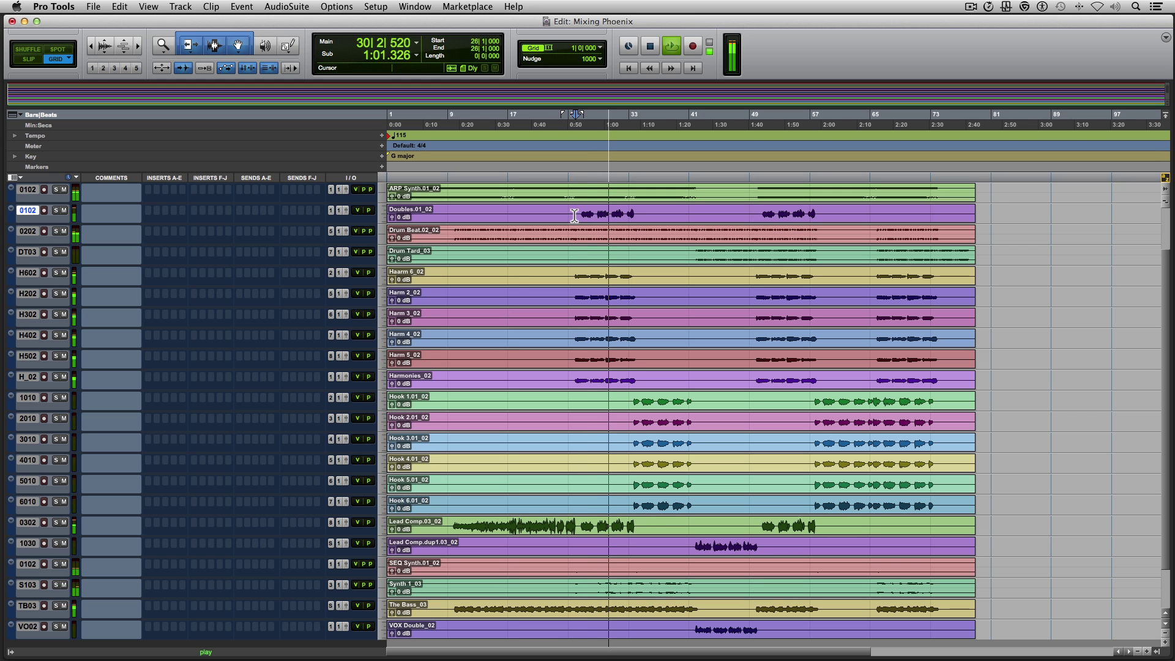
pyautogui.press('space')
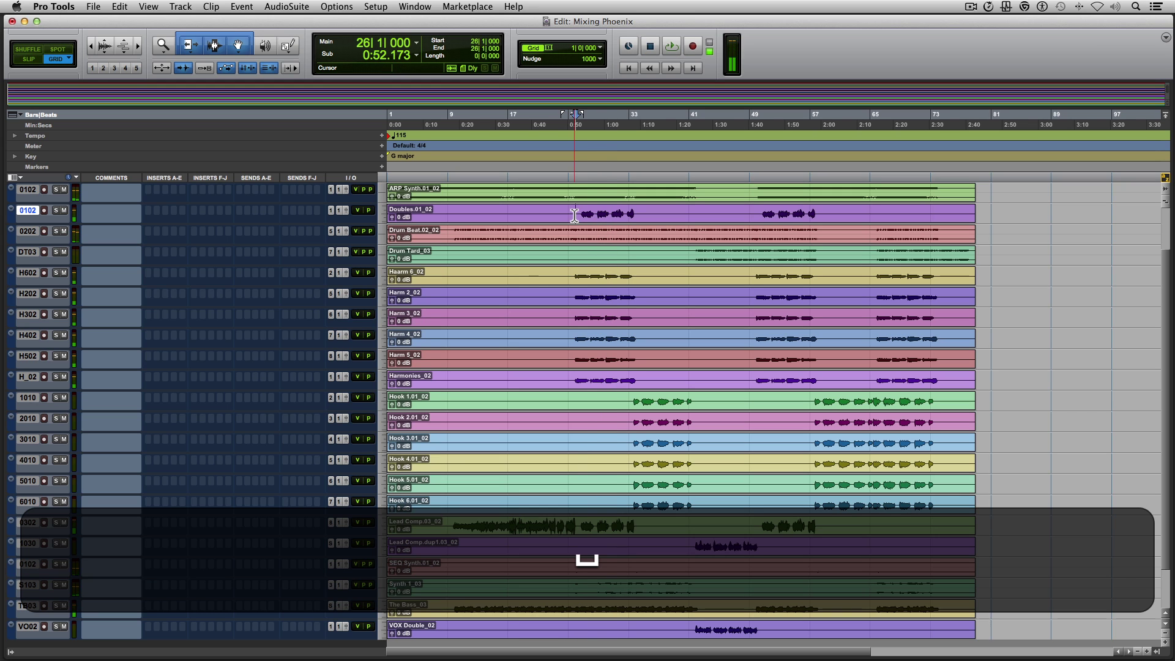